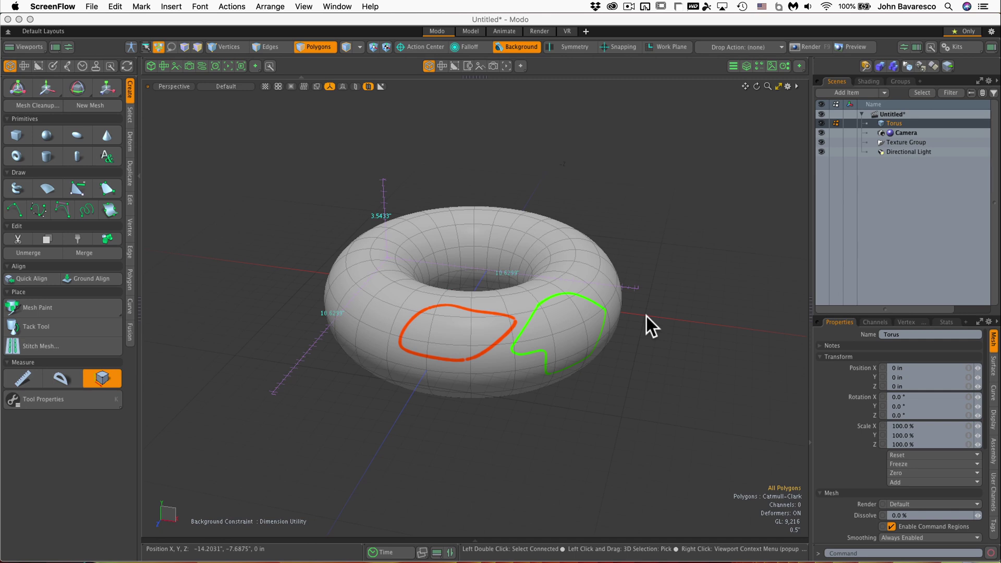
- Inspect the outlined torus, add a UV view beside the perspective view, and display the Texture UV map in it
click(586, 387)
alt+drag(577, 386, 577, 434)
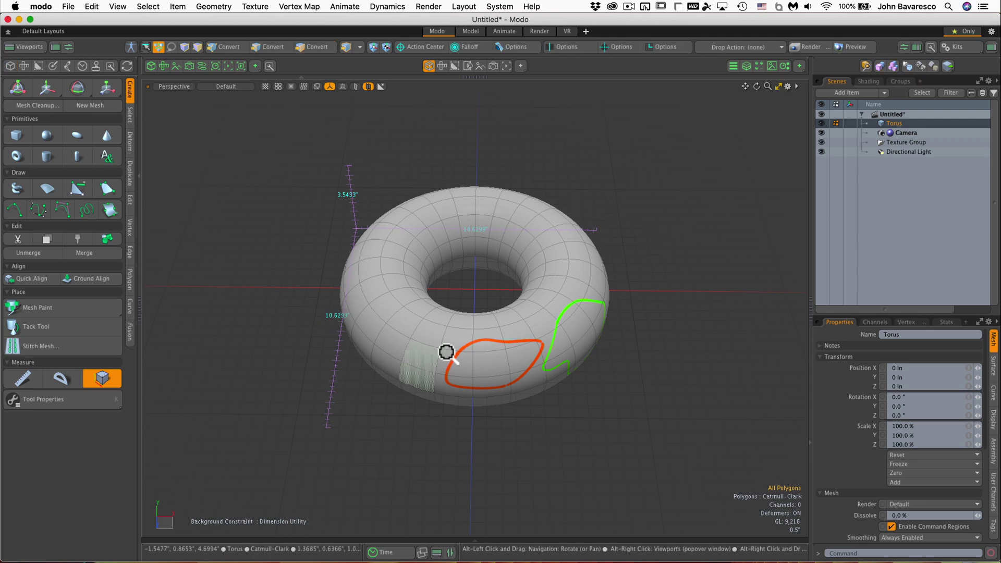
ctrl+alt+drag(534, 440, 554, 438)
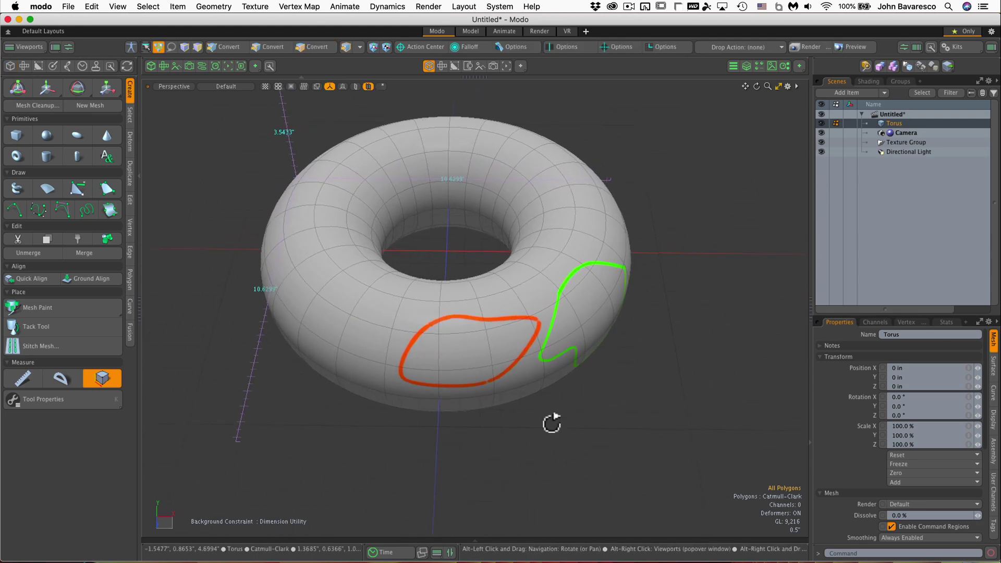
alt+drag(616, 417, 554, 252)
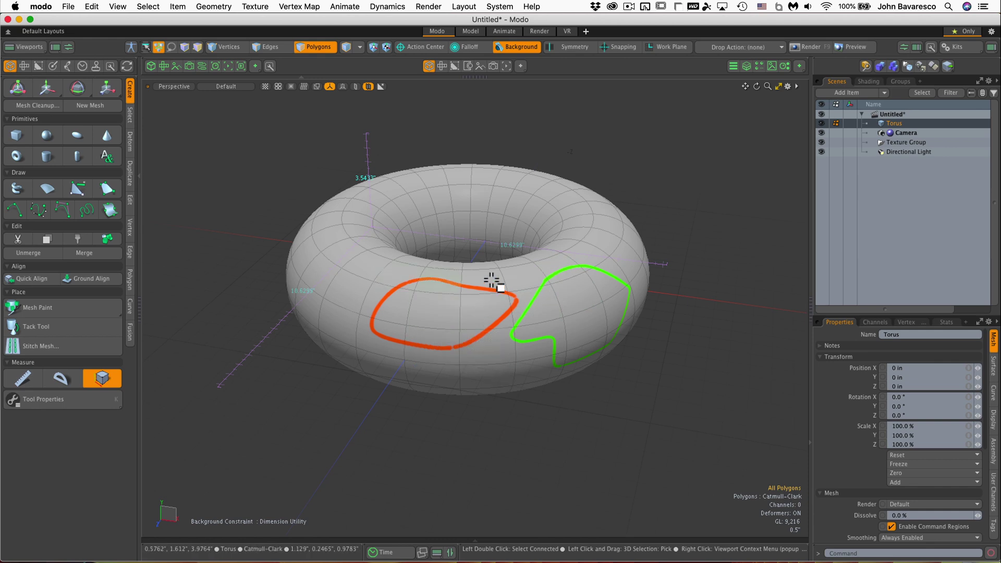
ctrl+alt+drag(394, 308, 440, 442)
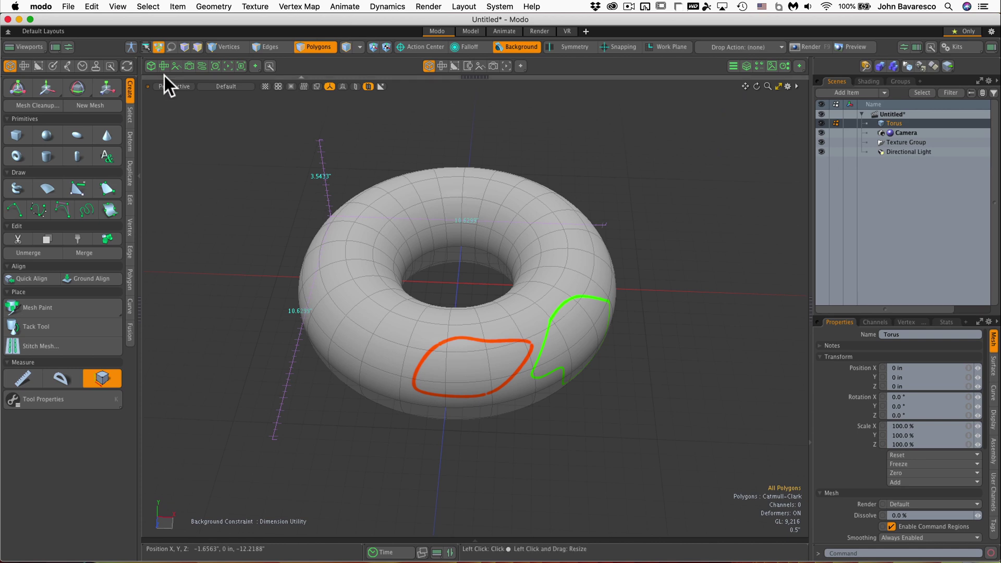
click(164, 66)
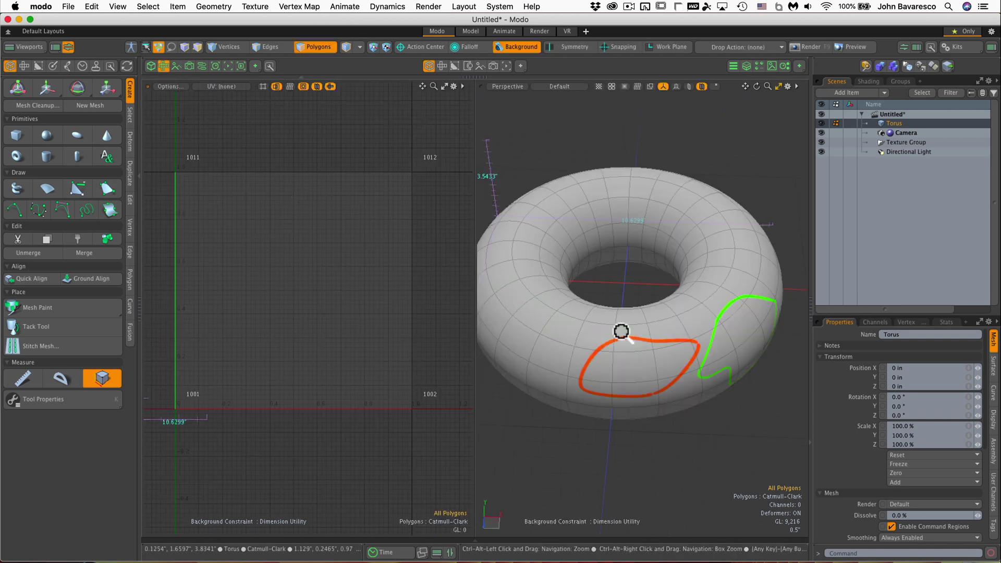
alt+drag(621, 333, 616, 336)
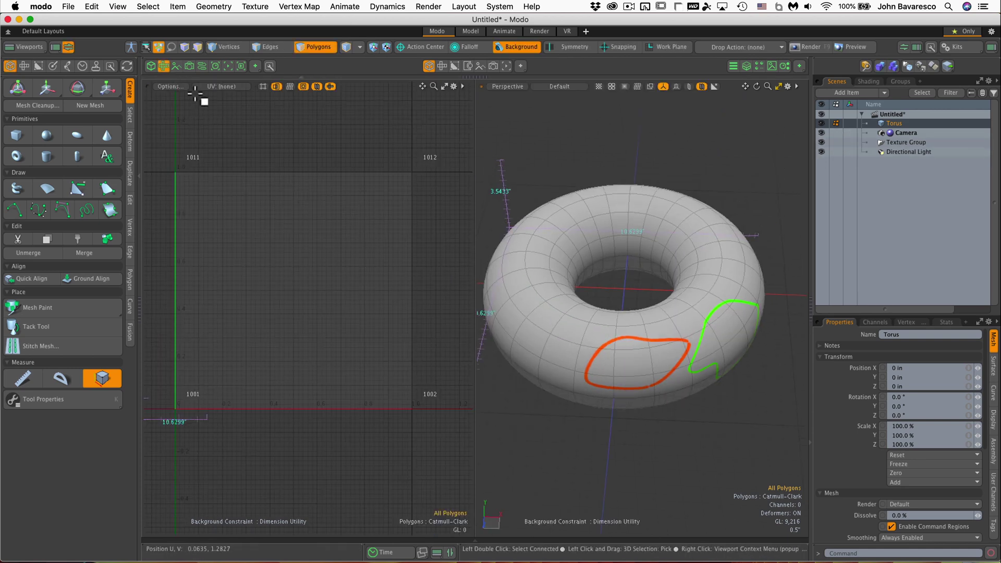
click(215, 87)
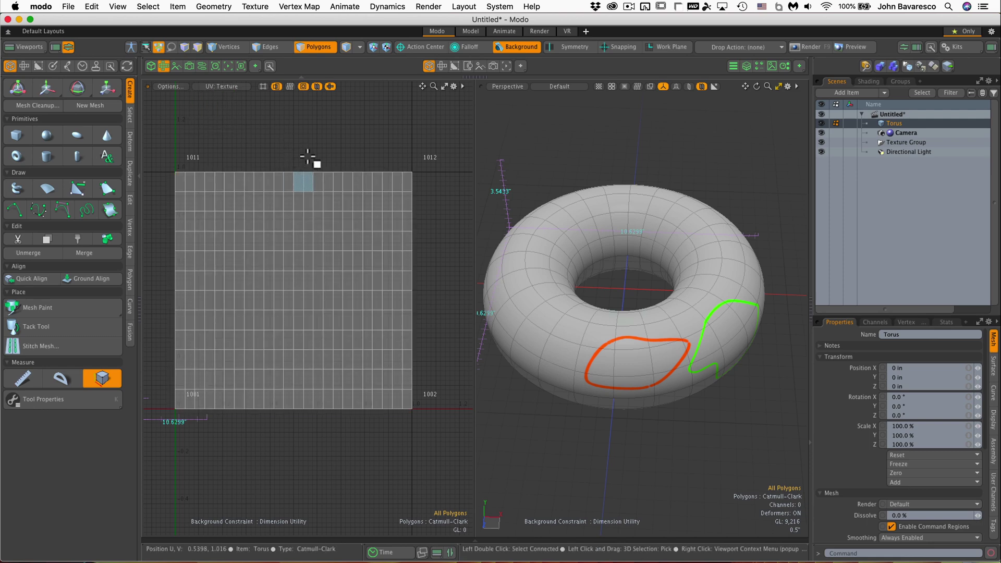
click(174, 87)
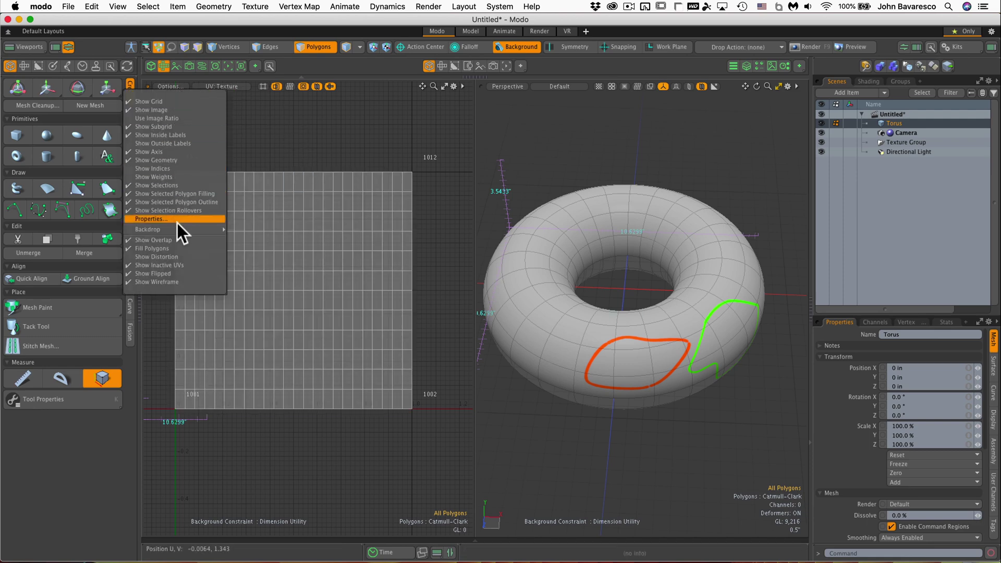
mouse_move(183, 229)
click(252, 246)
ctrl+alt+drag(328, 265, 431, 211)
ctrl+alt+drag(356, 327, 279, 297)
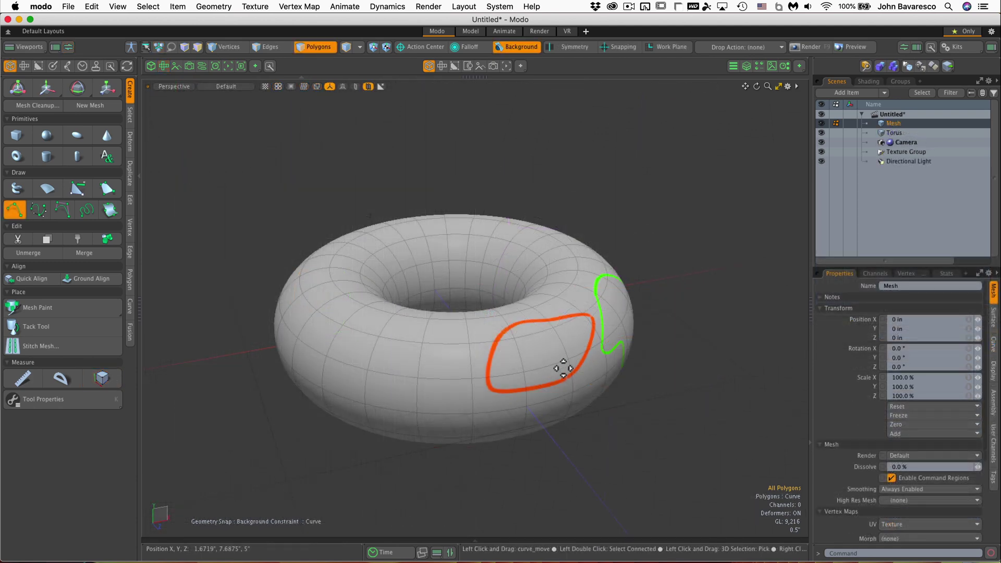
- Try to trace the torus's orange outline with a curve on a separate mesh, and delete that mesh item
ctrl+alt+drag(519, 402, 510, 374)
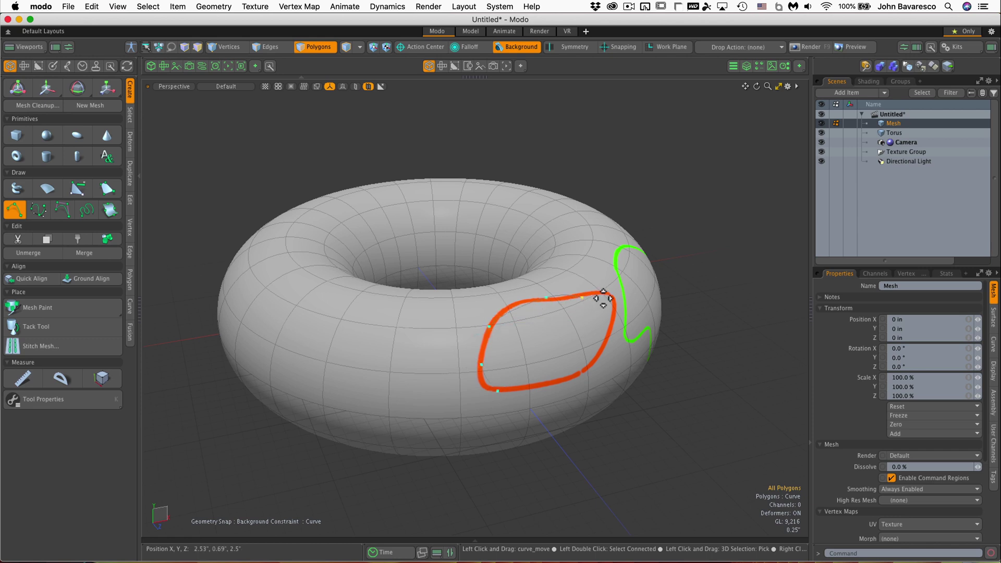
drag(603, 298, 612, 330)
click(85, 401)
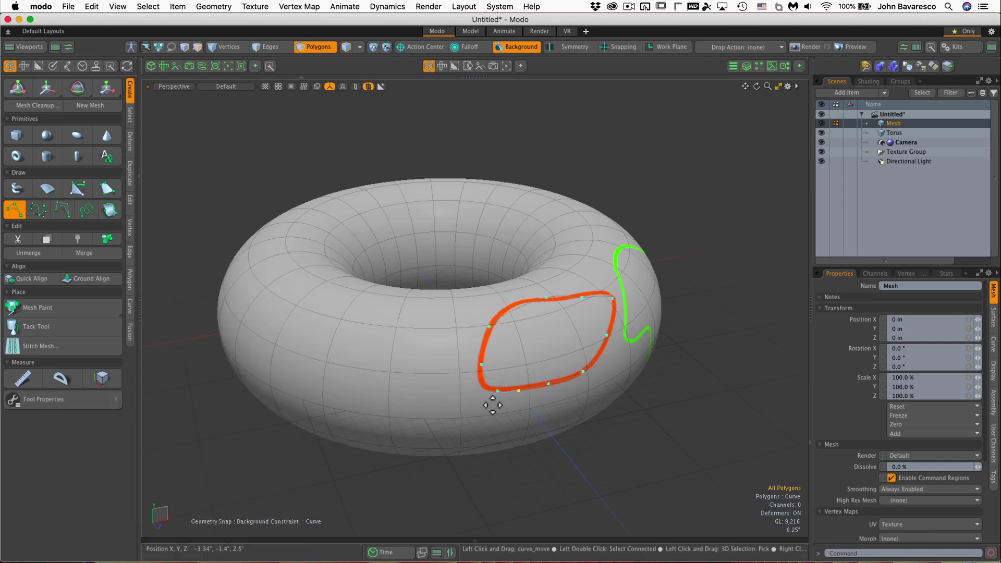
key(ctrl)
alt+drag(509, 375, 512, 398)
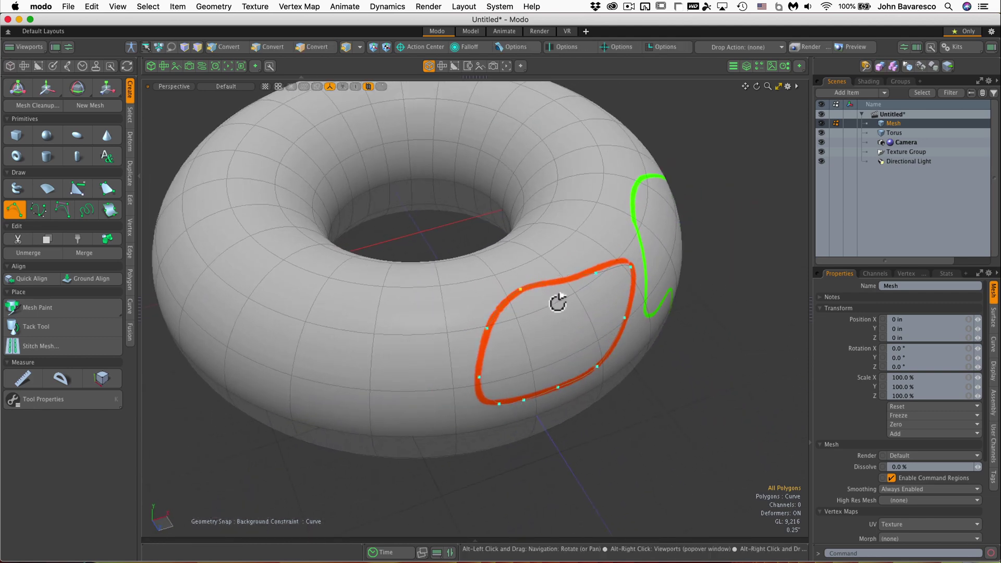
alt+drag(558, 297, 496, 374)
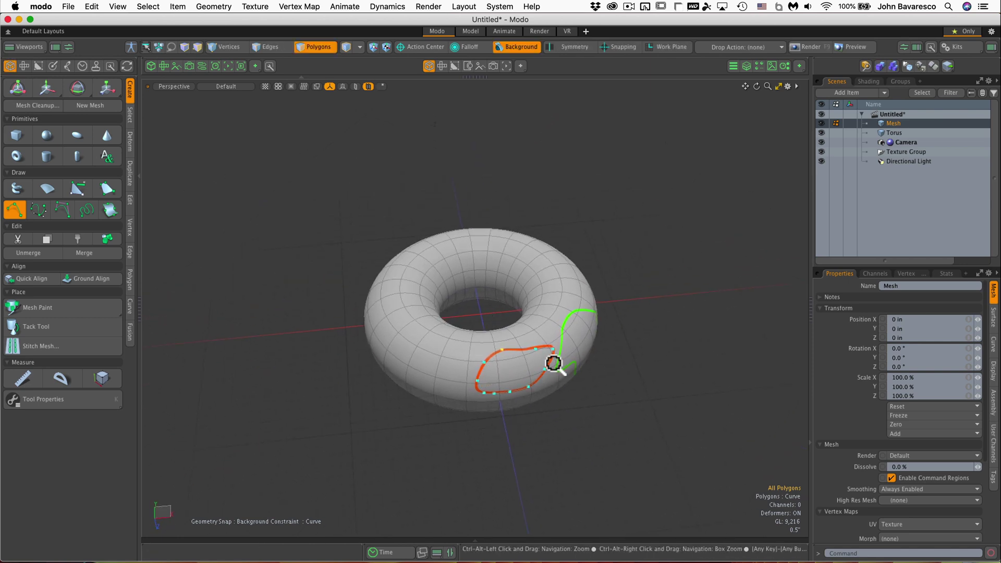
alt+drag(554, 362, 523, 380)
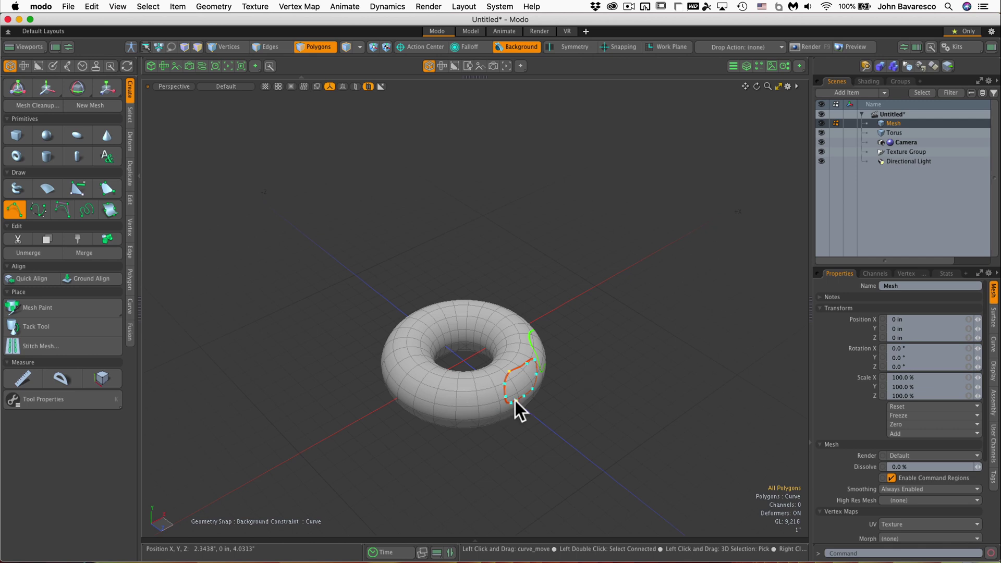
mouse_move(514, 389)
alt+mouse_down()
mouse_move(561, 361)
mouse_move(580, 330)
mouse_move(525, 391)
mouse_move(573, 295)
mouse_move(509, 369)
mouse_move(462, 308)
mouse_move(463, 378)
mouse_move(531, 314)
mouse_move(632, 329)
mouse_move(543, 340)
mouse_move(510, 373)
alt+mouse_up()
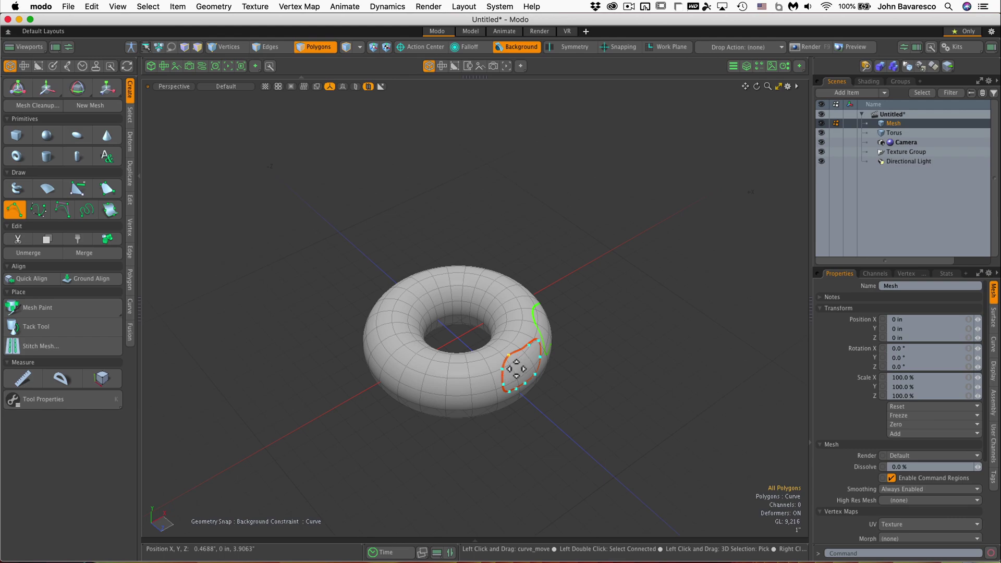
alt+drag(516, 369, 542, 353)
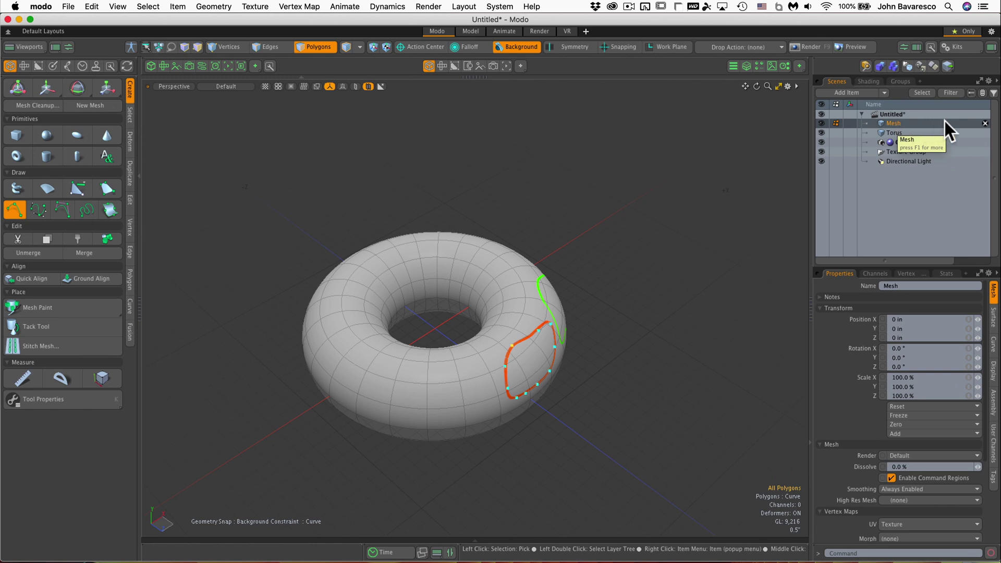
click(984, 123)
ctrl+alt+drag(543, 357, 495, 359)
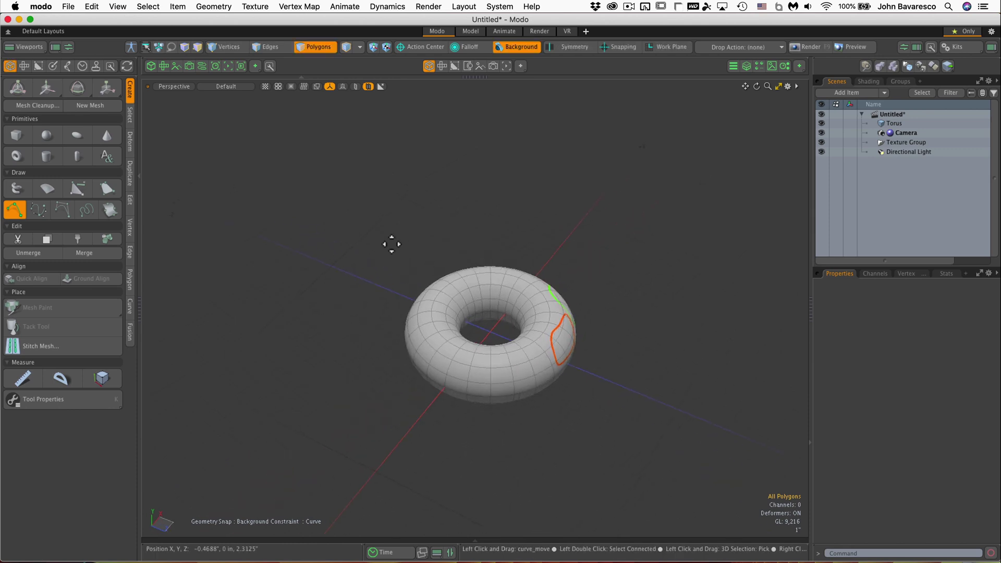
- Reopen the UV view, exit the Curve tool, and select and deselect polygons to compare the UV layout with the torus
click(163, 65)
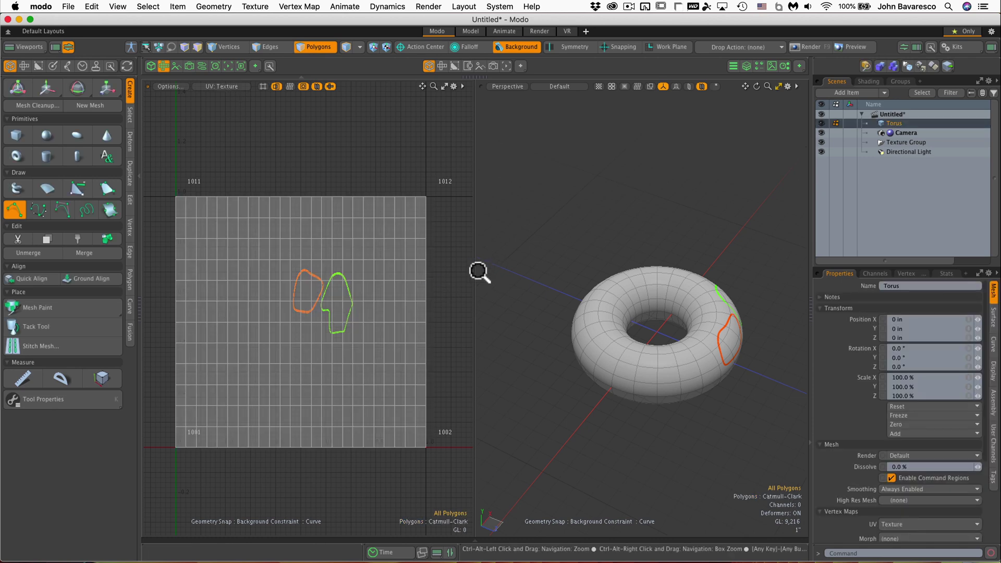
mouse_move(478, 272)
ctrl+alt+mouse_down()
mouse_move(358, 279)
mouse_move(376, 284)
ctrl+alt+mouse_up()
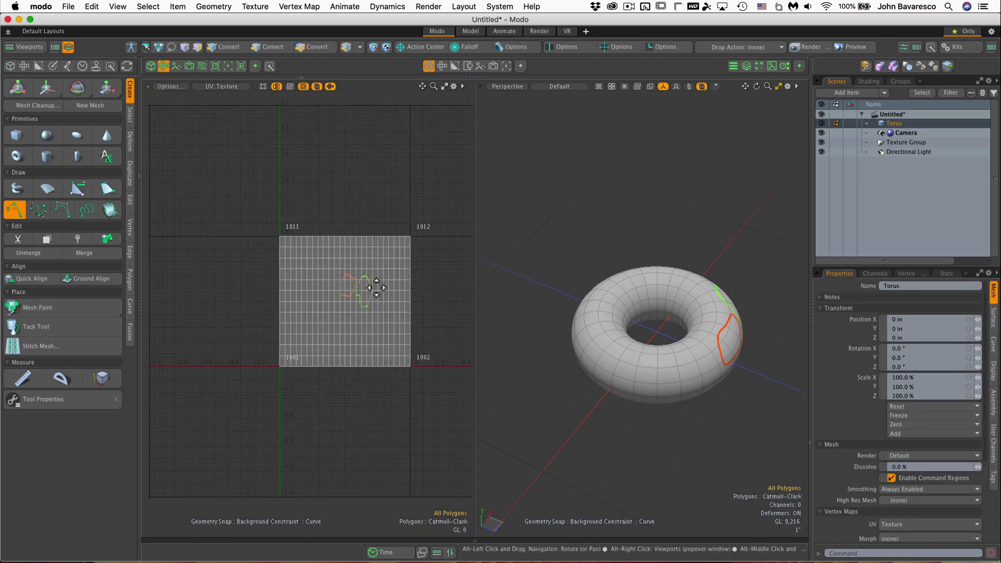
key(space)
double_click(387, 288)
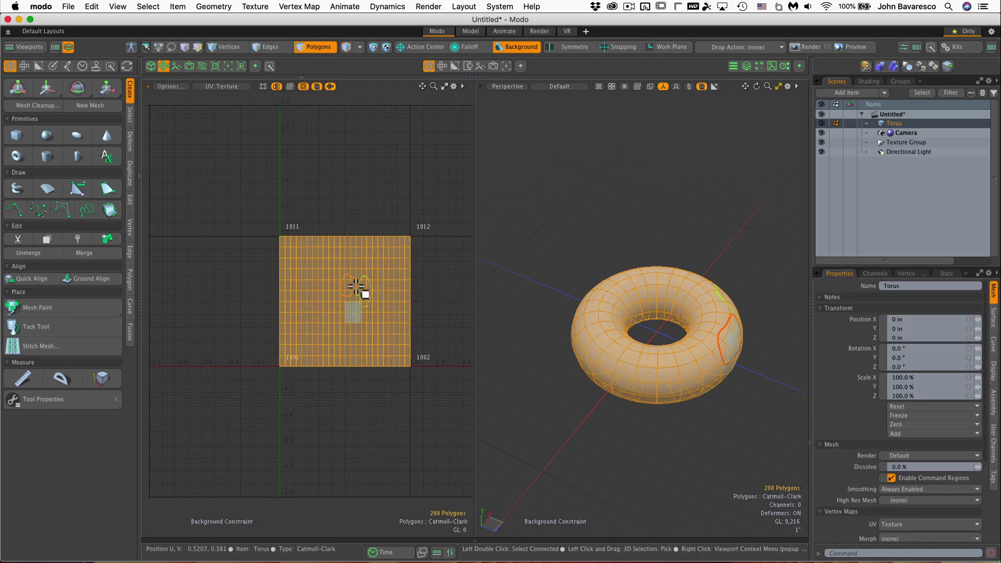
drag(384, 252, 367, 250)
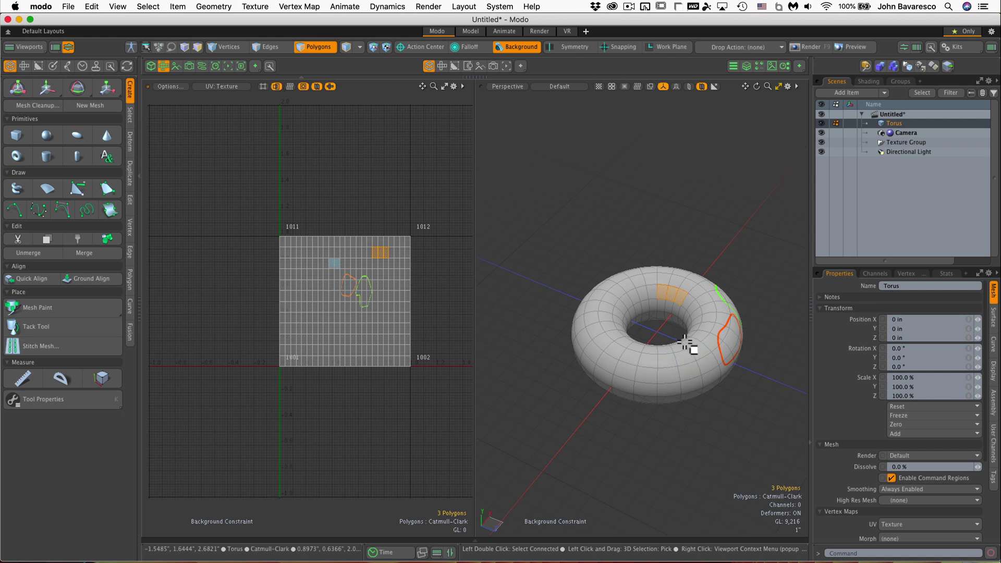
click(434, 286)
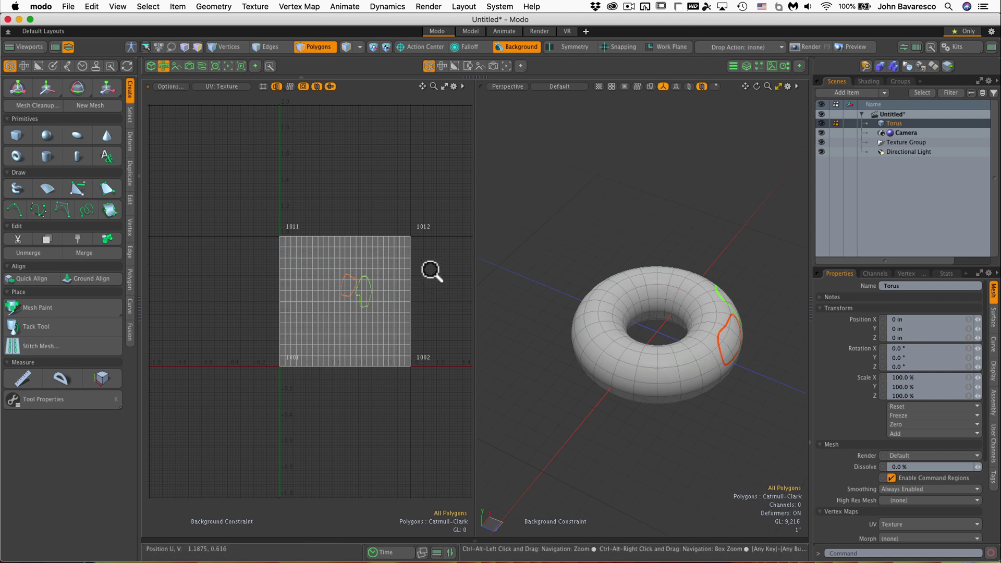
- Convert the torus's Texture UV map to a mesh named "UV Torus mesh", leaving the Split UV Seams option off
ctrl+alt+drag(431, 270, 399, 285)
alt+drag(400, 285, 349, 300)
alt+drag(603, 318, 636, 335)
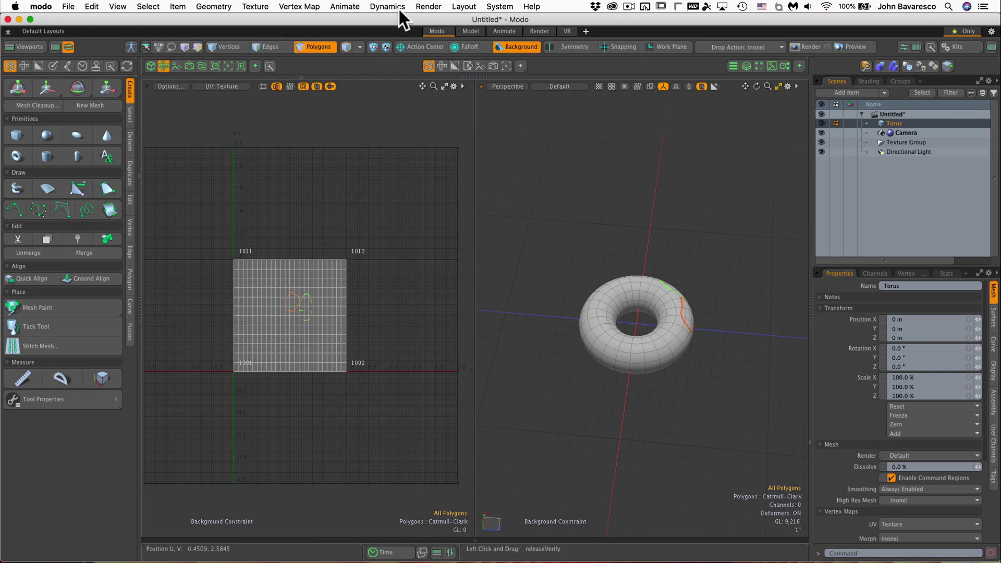
click(259, 7)
click(289, 153)
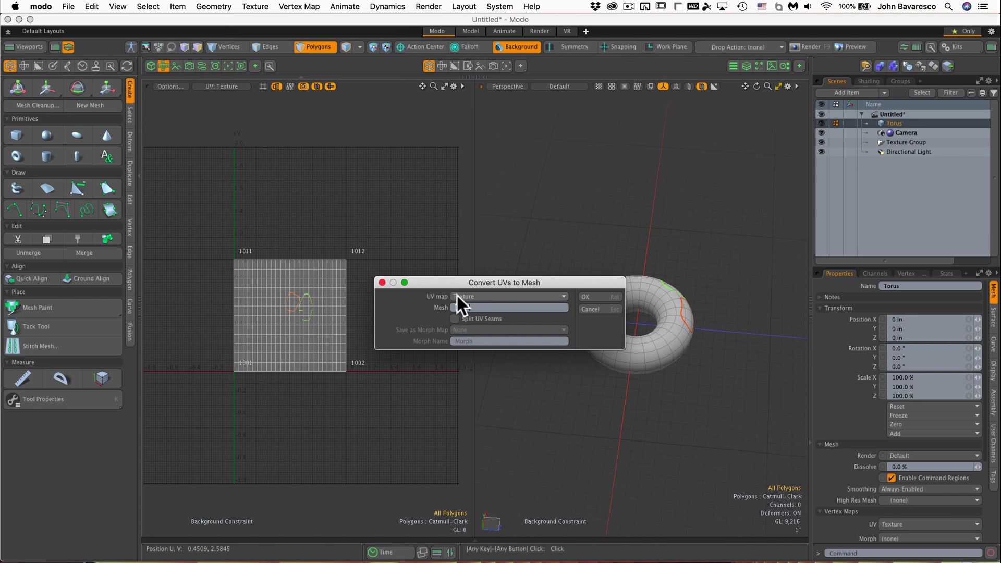
click(482, 306)
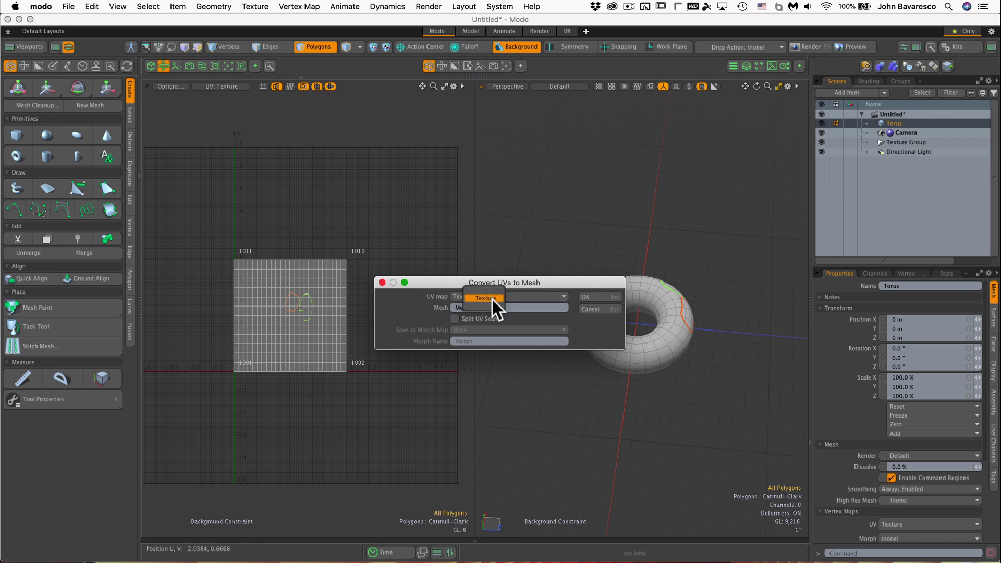
click(408, 299)
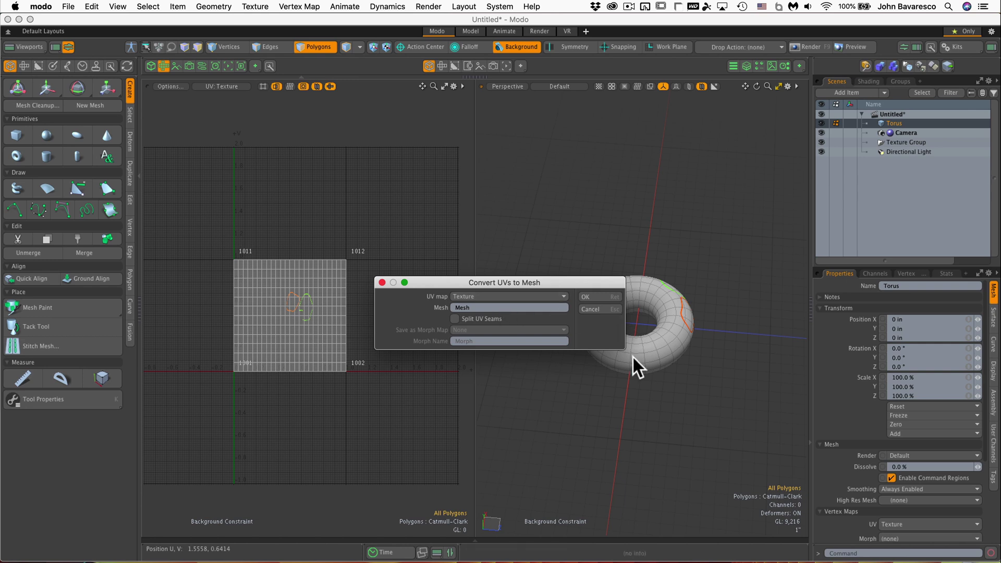
click(481, 307)
text(UV Toru)
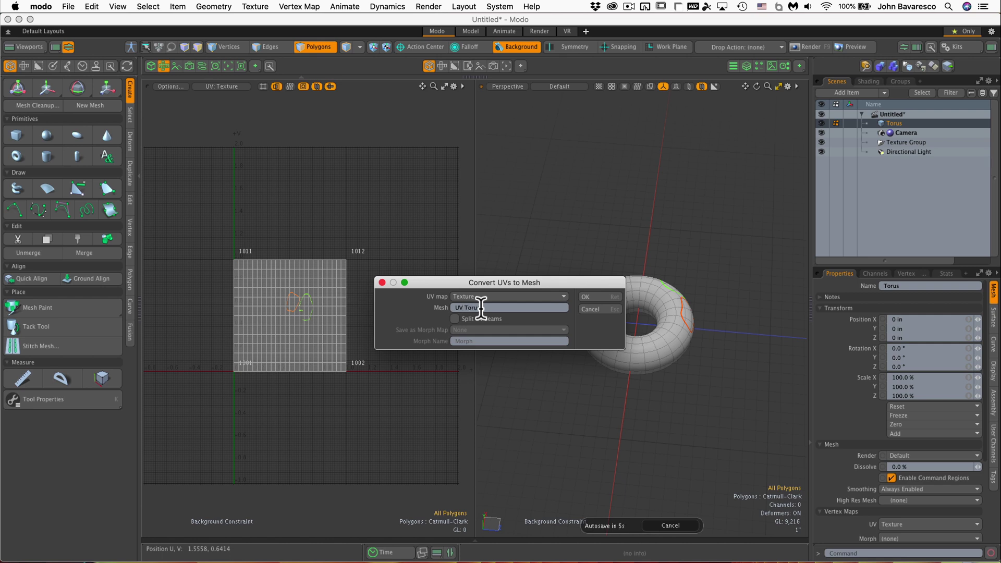
text(s mesh)
key(Return)
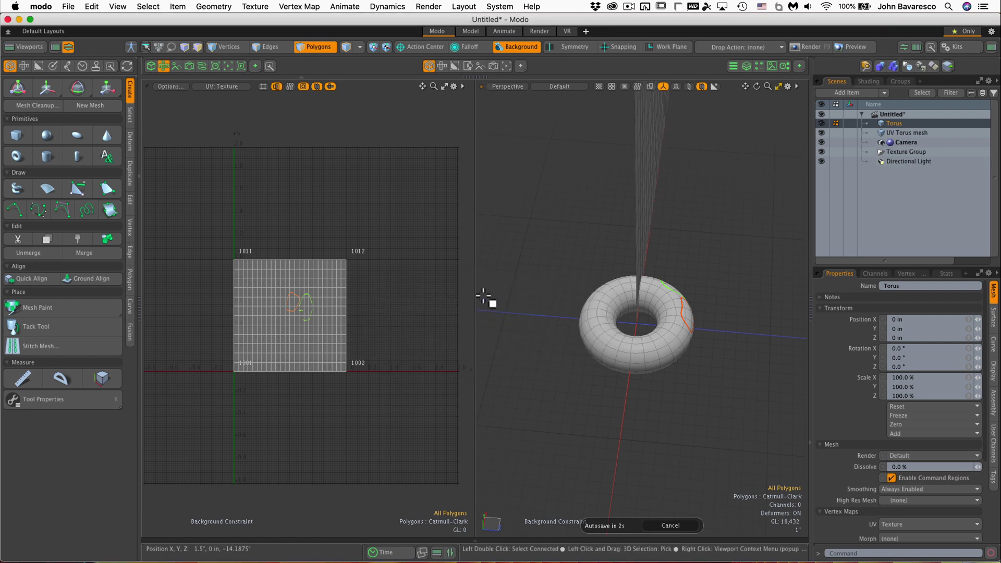
- Make the flat UV Torus mesh the active item in polygon mode, checking that its polygons can be selected and deselected
ctrl+alt+drag(686, 290, 625, 292)
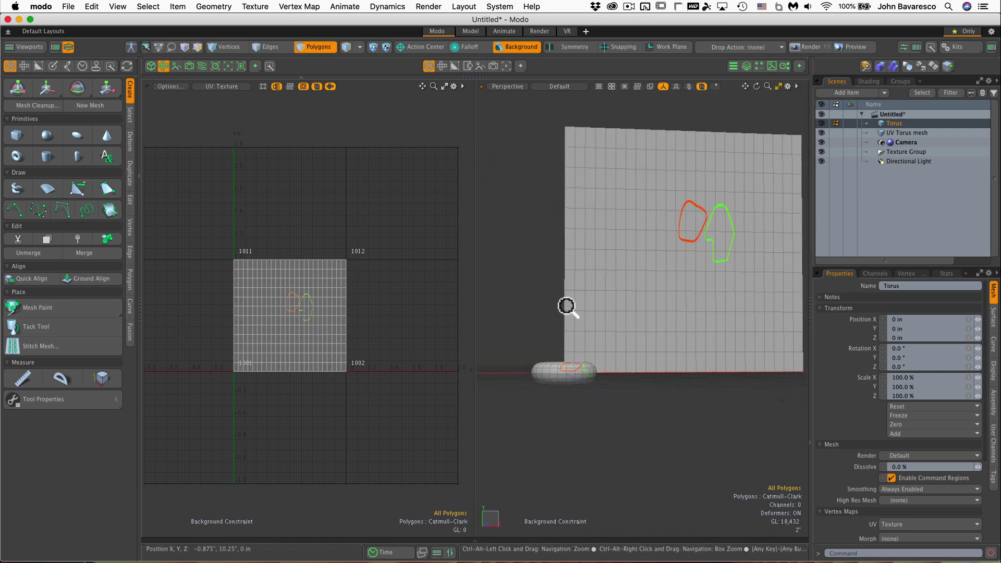
ctrl+alt+drag(567, 306, 559, 308)
alt+drag(561, 274, 595, 293)
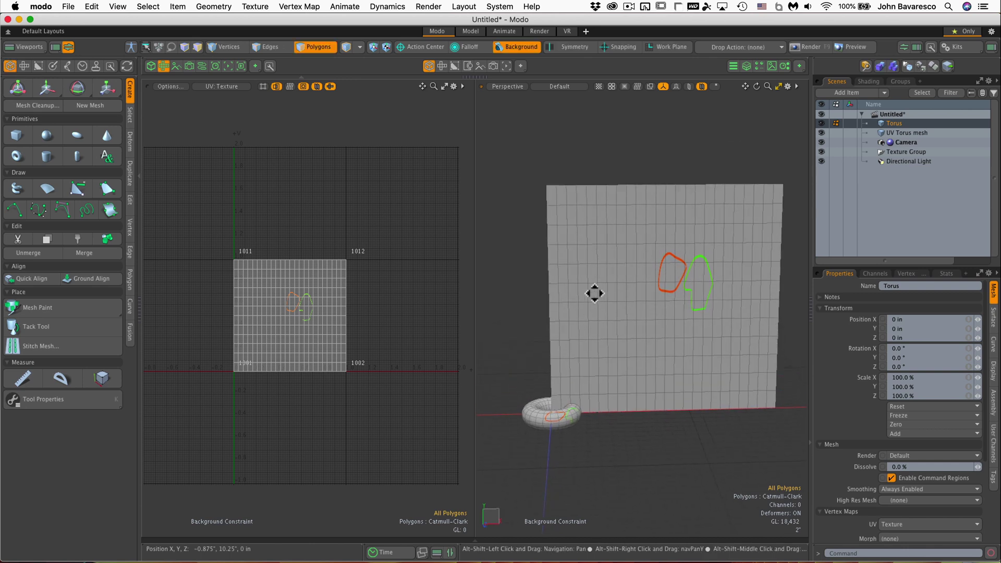
click(718, 277)
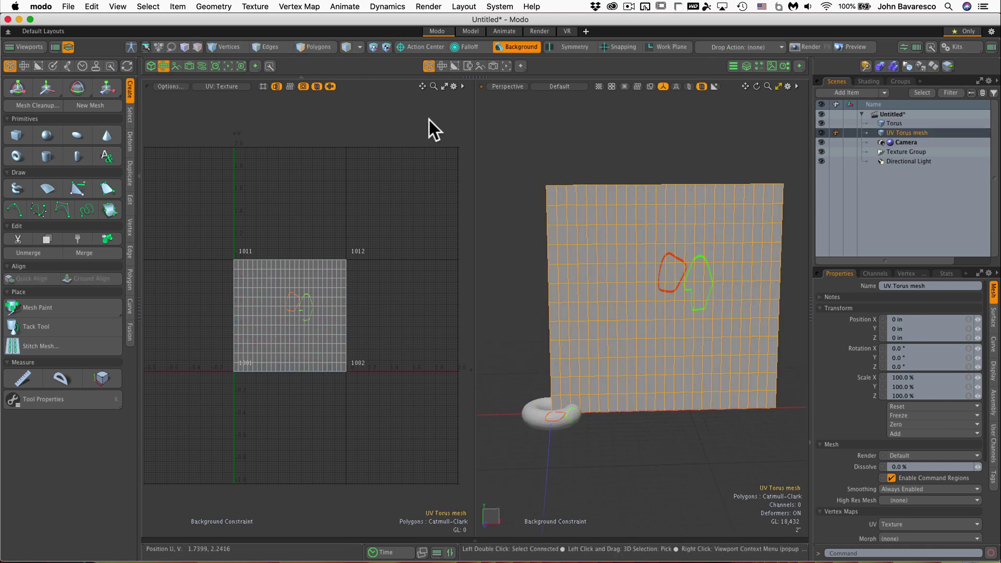
click(316, 46)
mouse_move(724, 245)
mouse_down()
mouse_move(686, 286)
mouse_move(675, 252)
mouse_move(661, 284)
mouse_move(690, 266)
mouse_up()
click(626, 152)
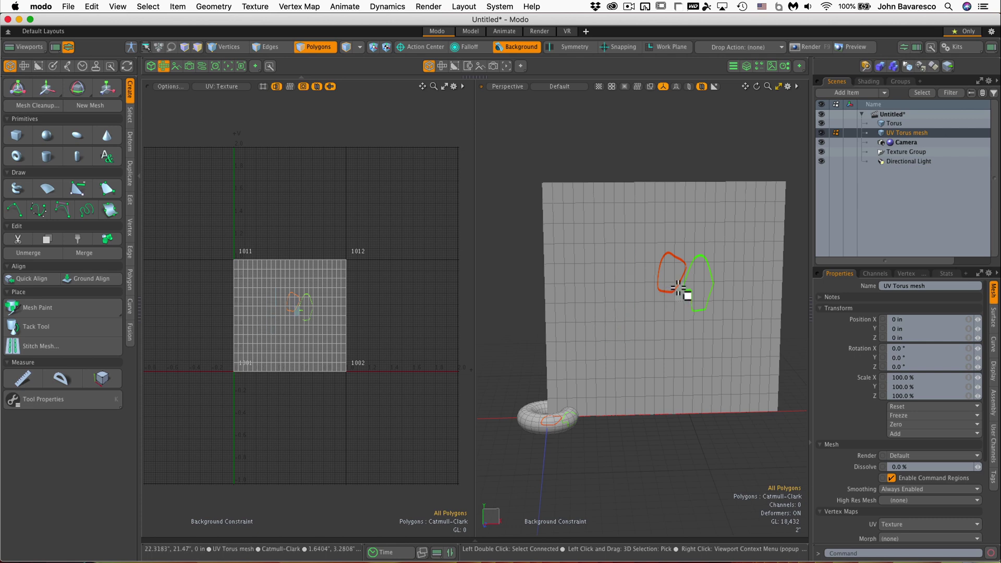
- Examine the orange and green outlines on the flat mesh and close the UV view to leave only the perspective view
scroll(680, 289, up, 5)
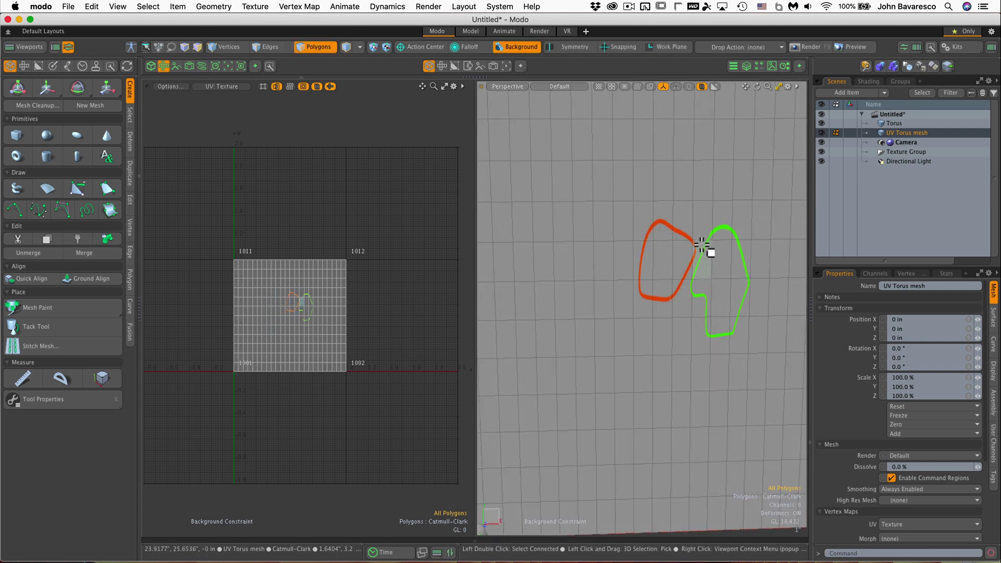
scroll(696, 240, down, 5)
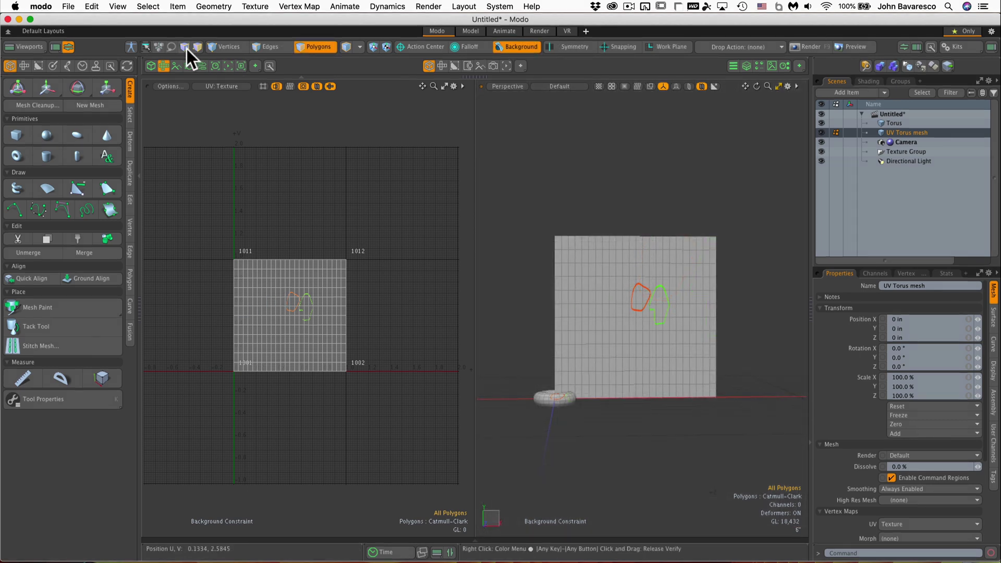
click(163, 66)
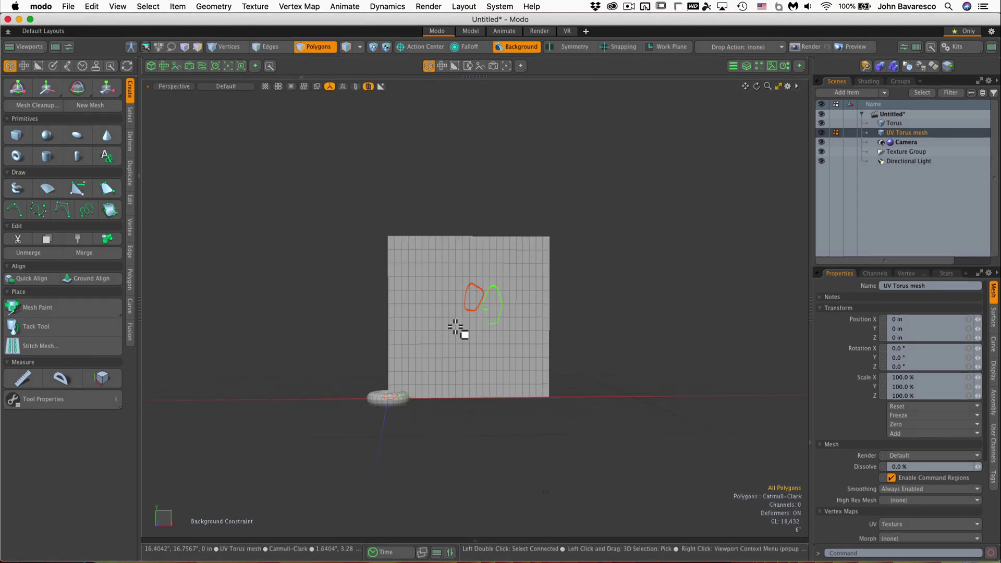
- Move the flat UV Torus mesh along the X axis until it stands clear of the torus
key(w)
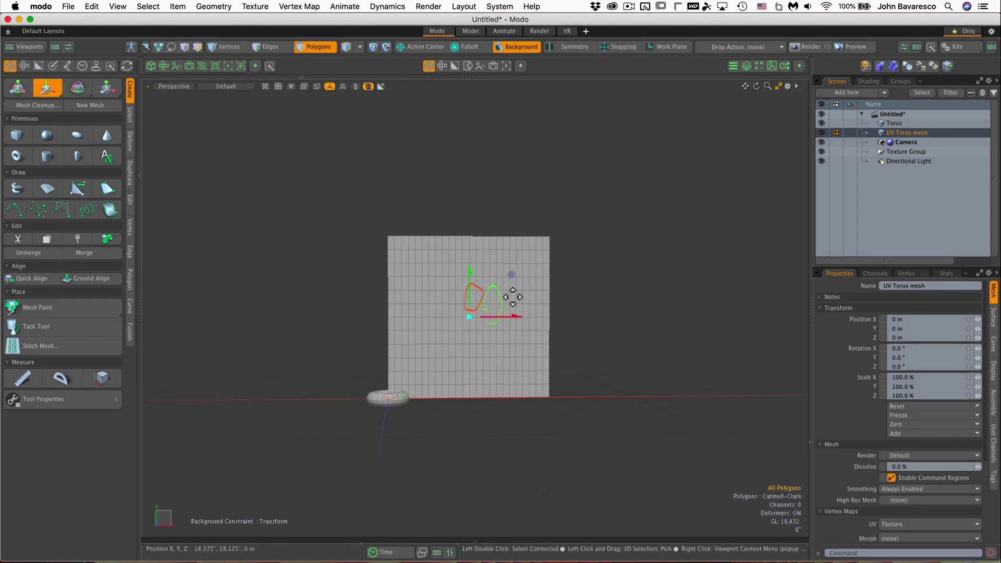
drag(511, 316, 533, 316)
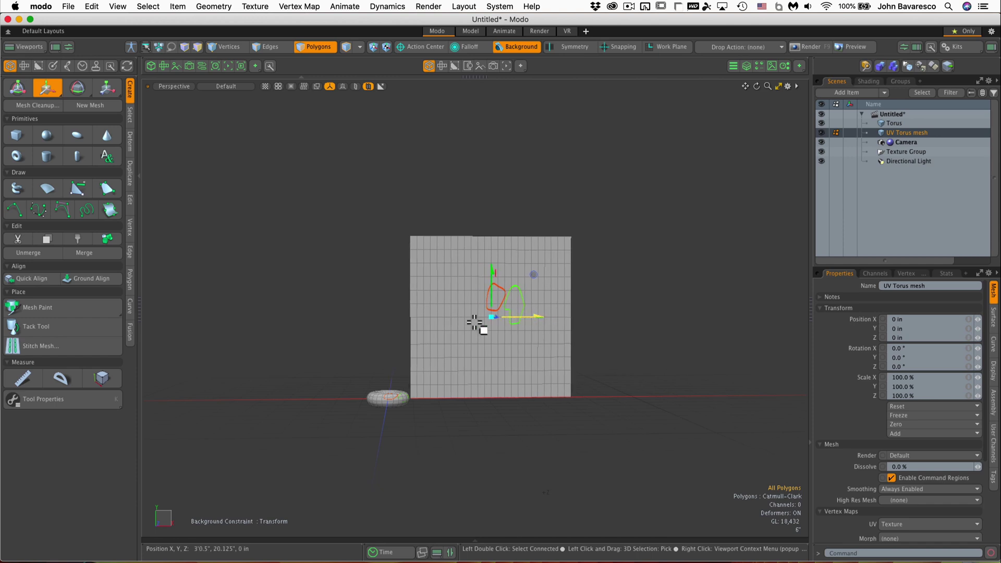
key(space)
alt+drag(378, 312, 656, 201)
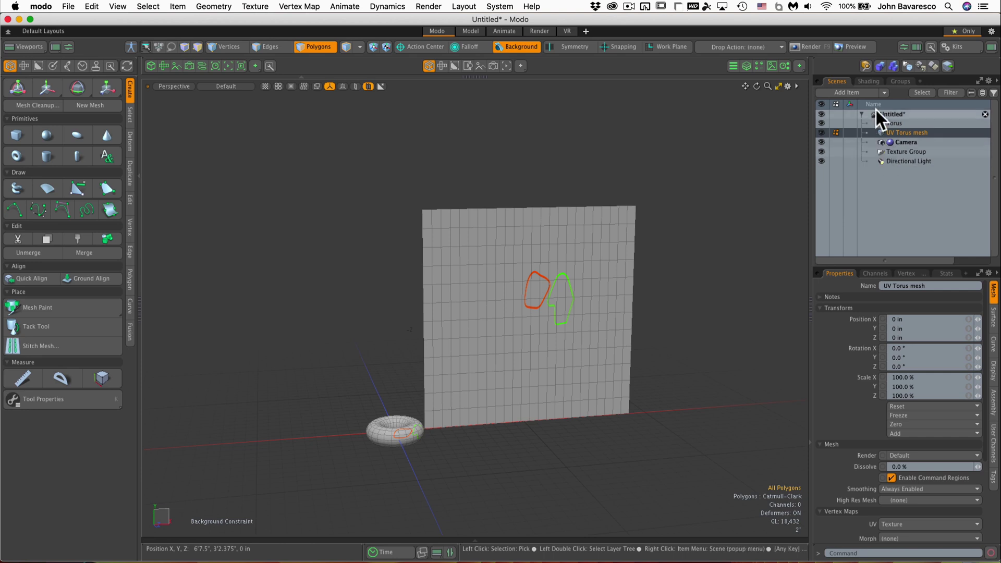
- Add a new mesh item and start adding a UV Transform mesh operation to it
click(877, 93)
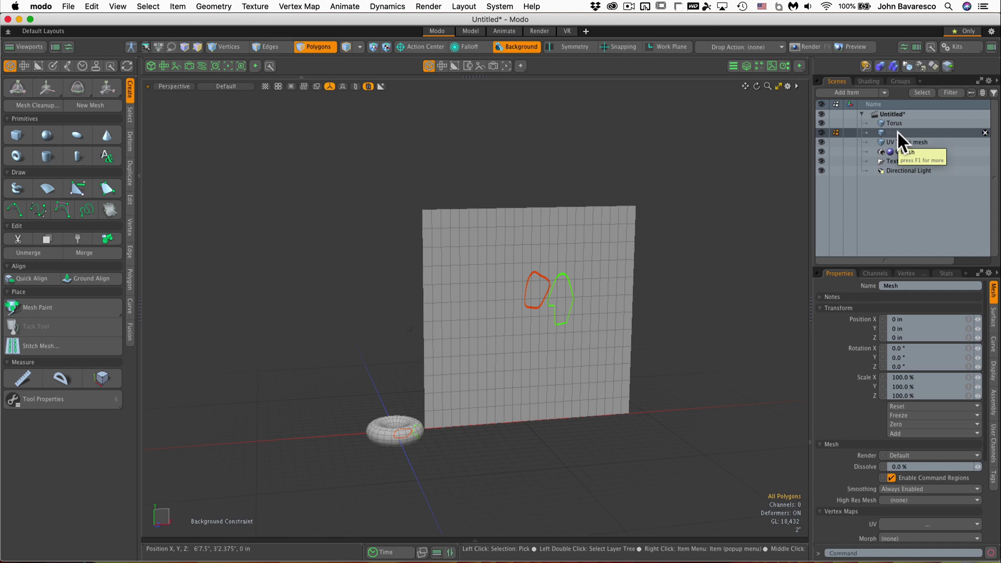
click(745, 67)
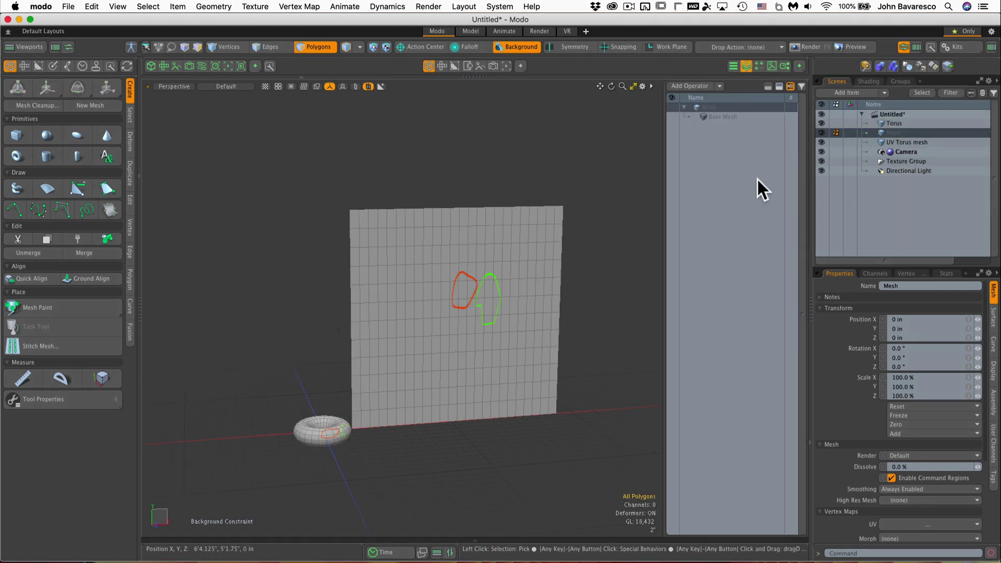
click(695, 87)
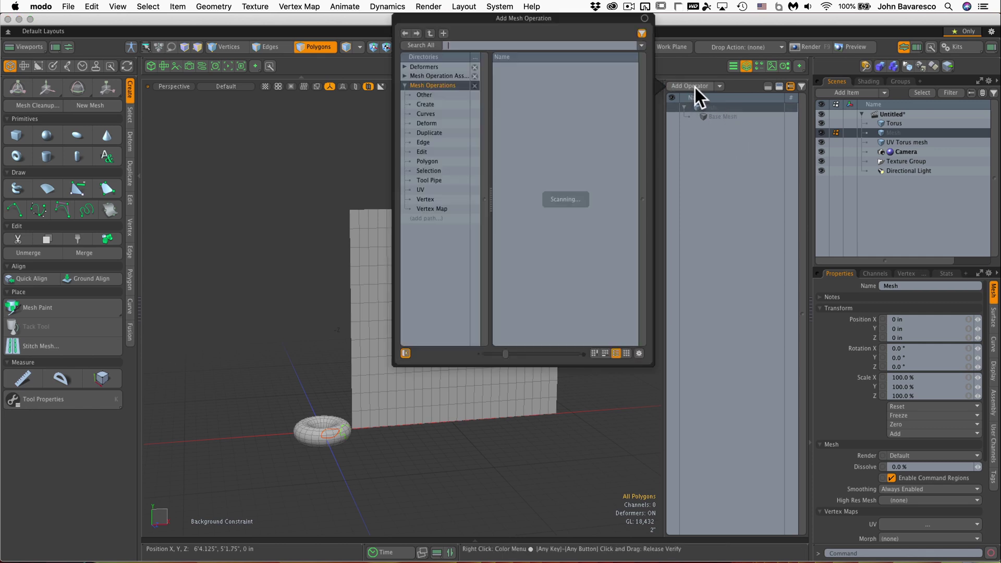
text(uv)
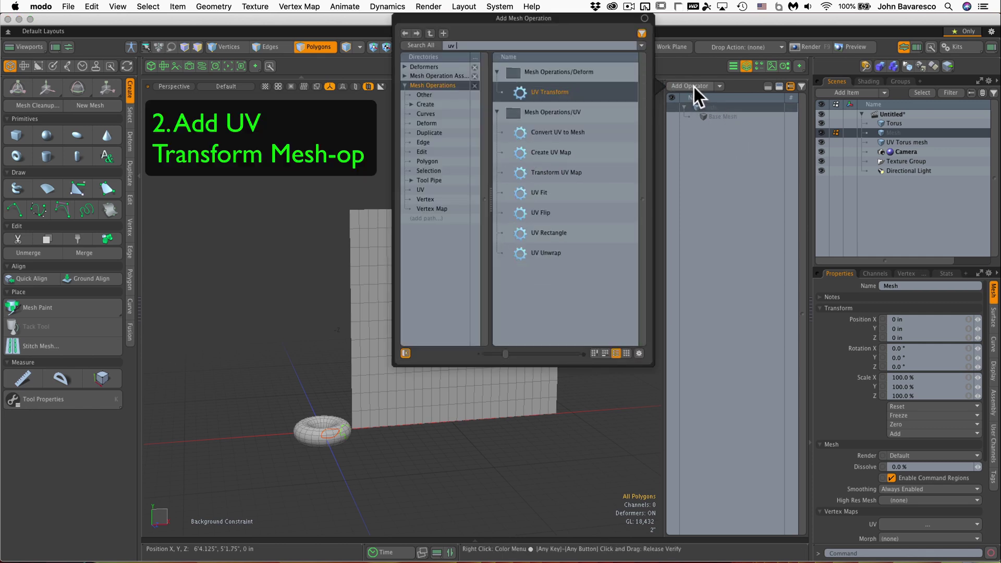
double_click(533, 89)
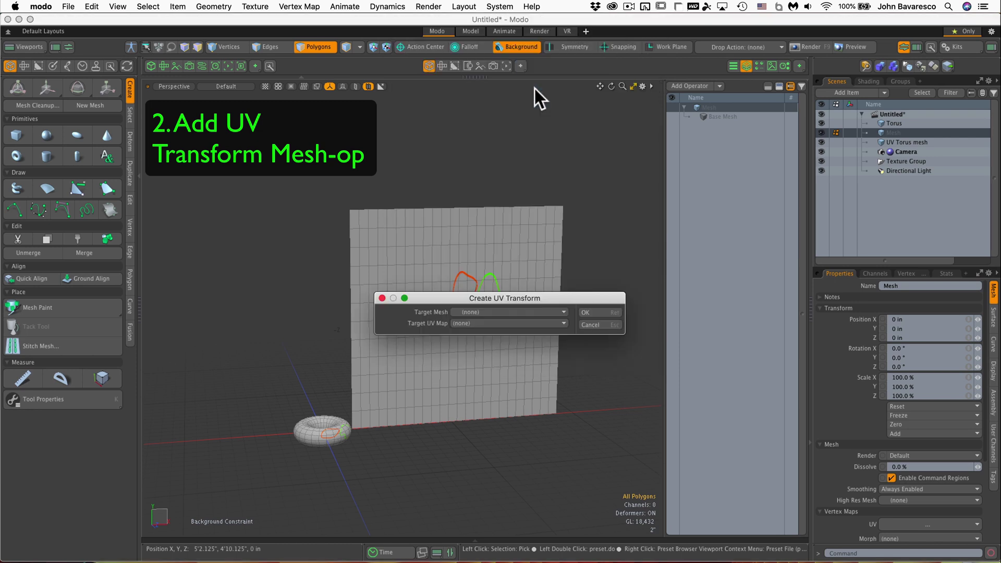
- Create the UV Transform with Torus as the target mesh and Texture as the target UV map
click(493, 313)
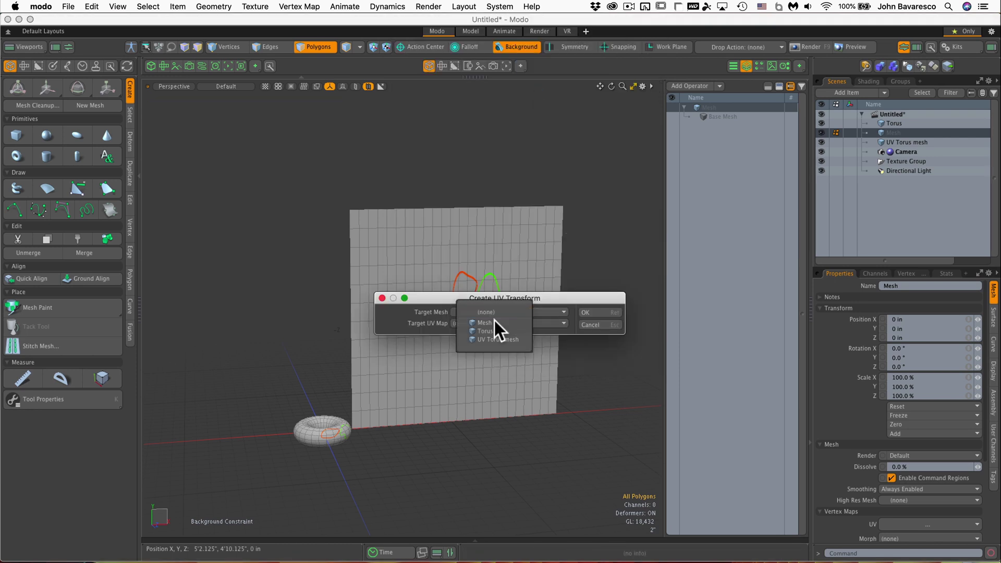
click(496, 333)
click(499, 323)
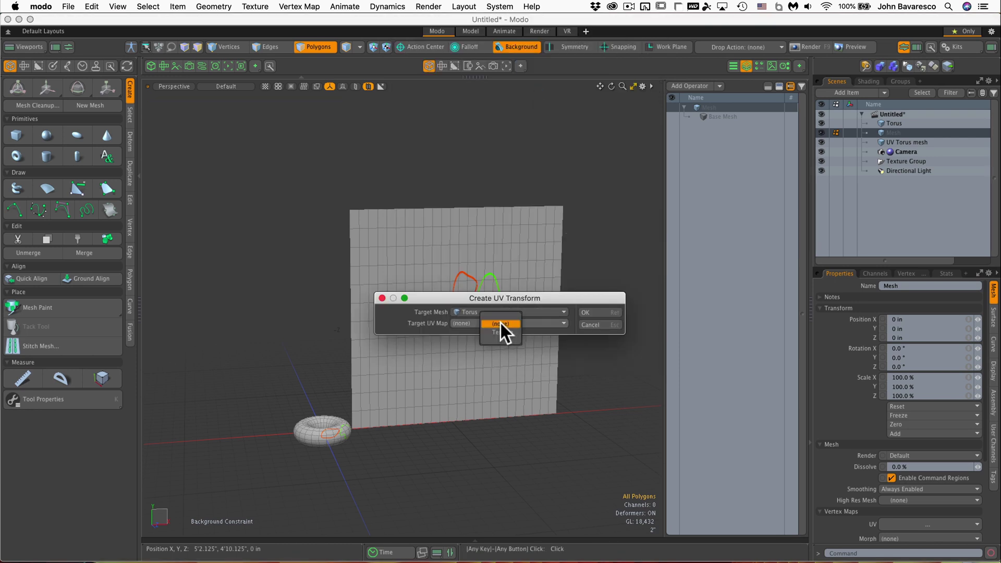
click(503, 332)
click(599, 313)
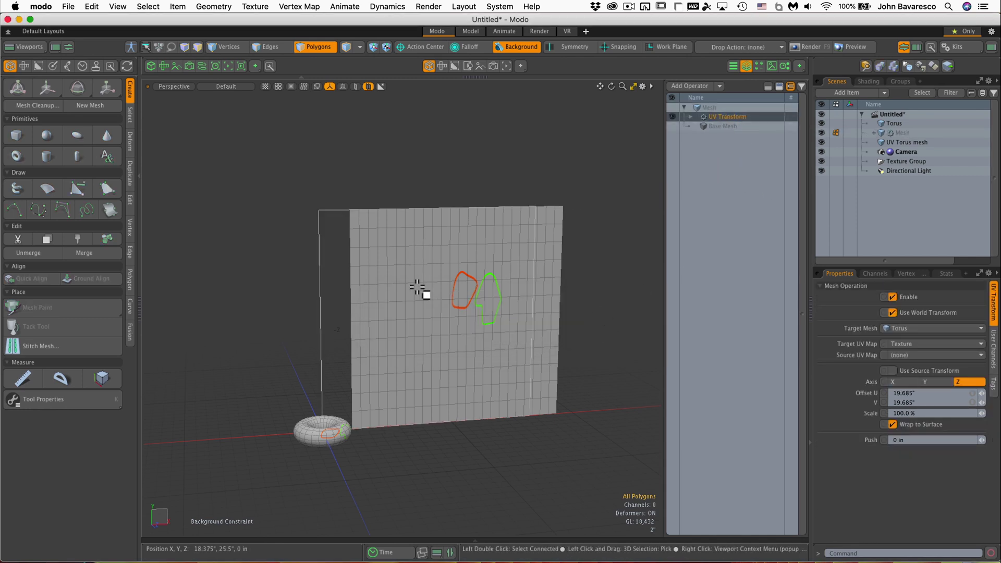
- In item mode, set the UV Transform's U offset to 25" to align its frame with the flat mesh, and clear the selection
ctrl+alt+drag(387, 298, 350, 197)
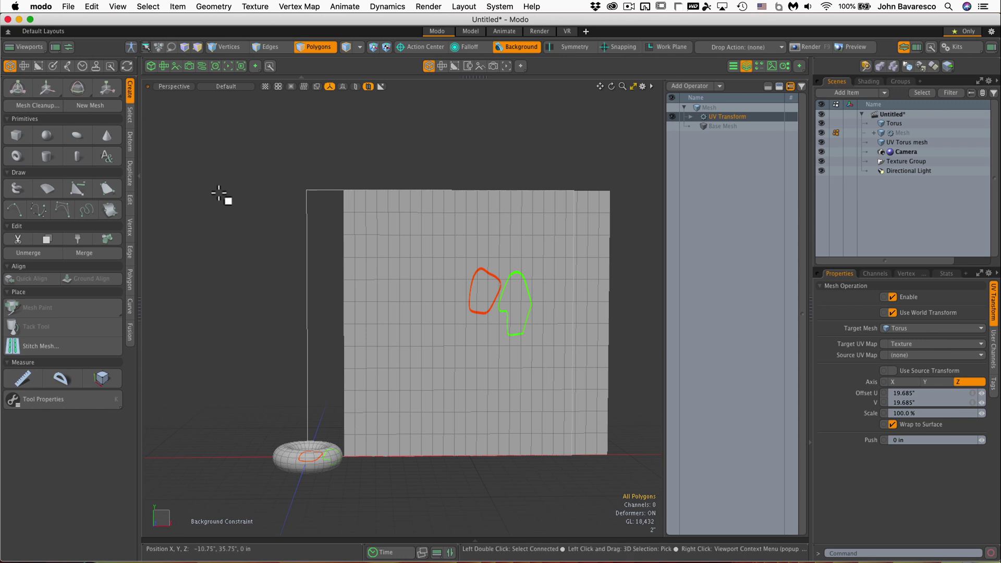
click(318, 46)
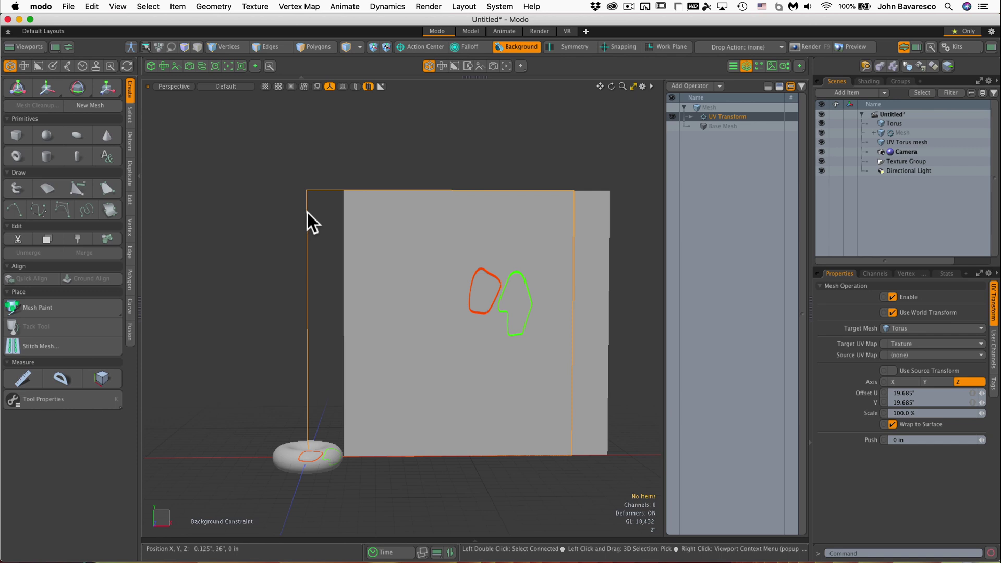
key(w)
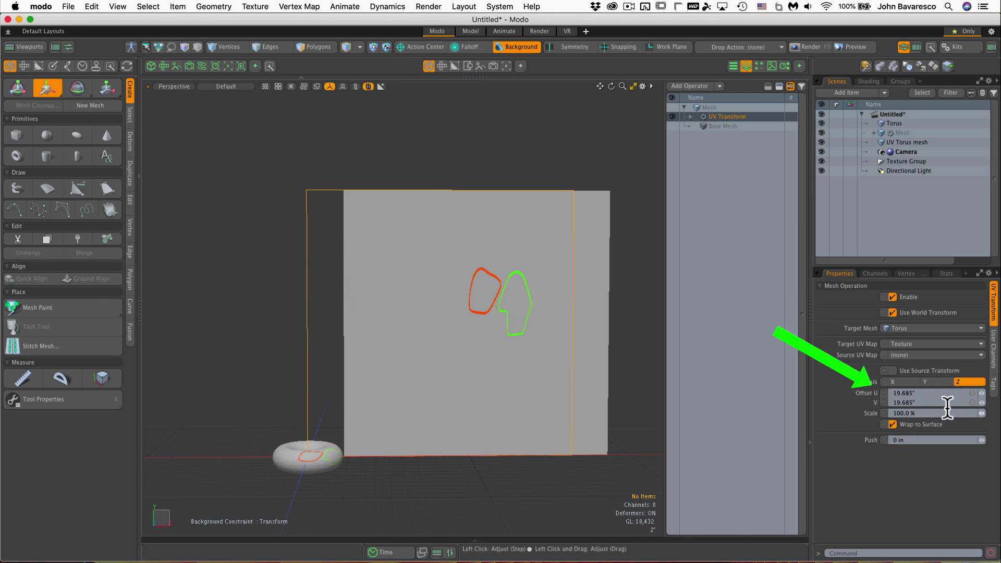
drag(982, 397, 996, 398)
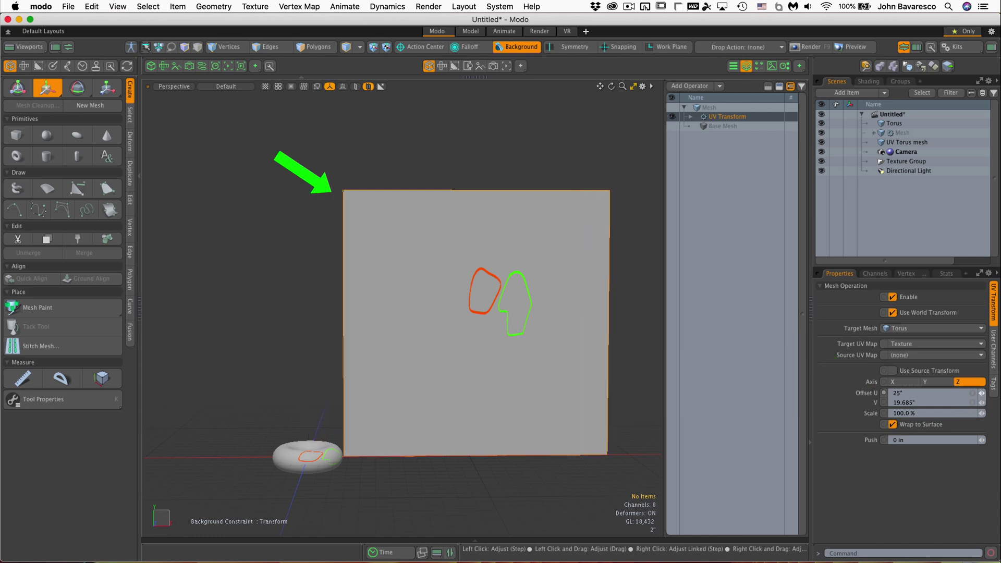
click(561, 235)
click(533, 131)
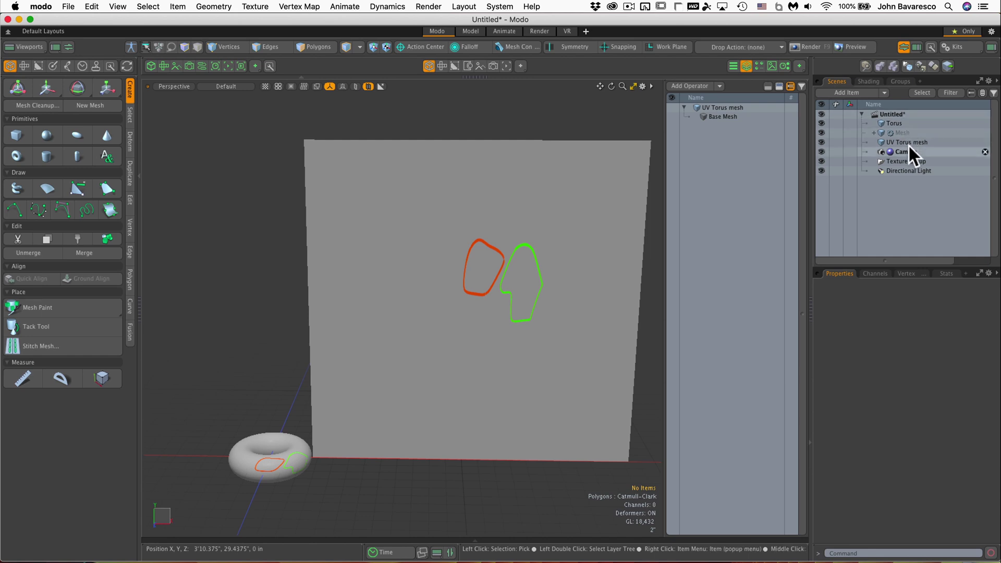
- Add a mesh item named "curves" and rename the mesh carrying the UV Transform as "Mesh-op layer"
key(n)
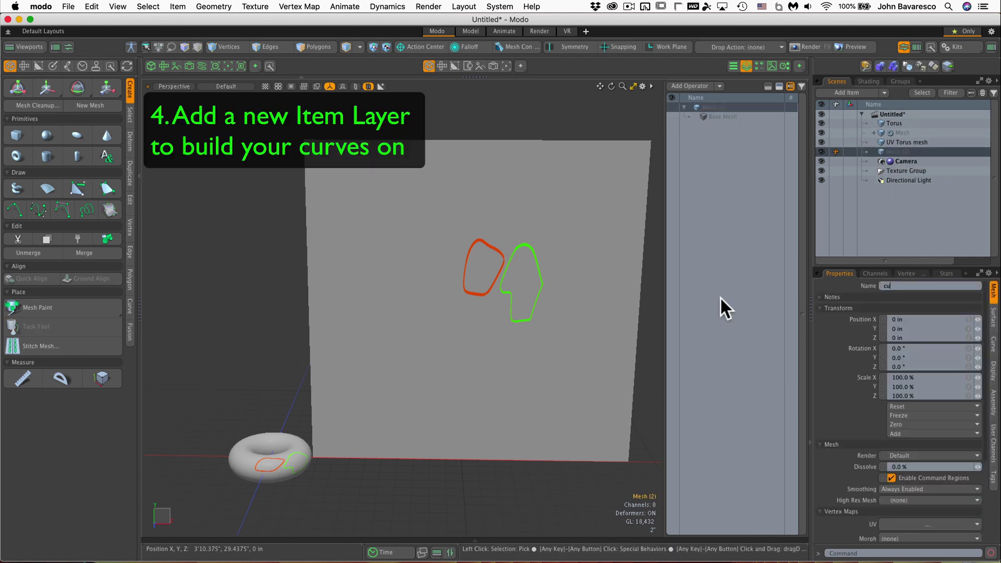
key(Return)
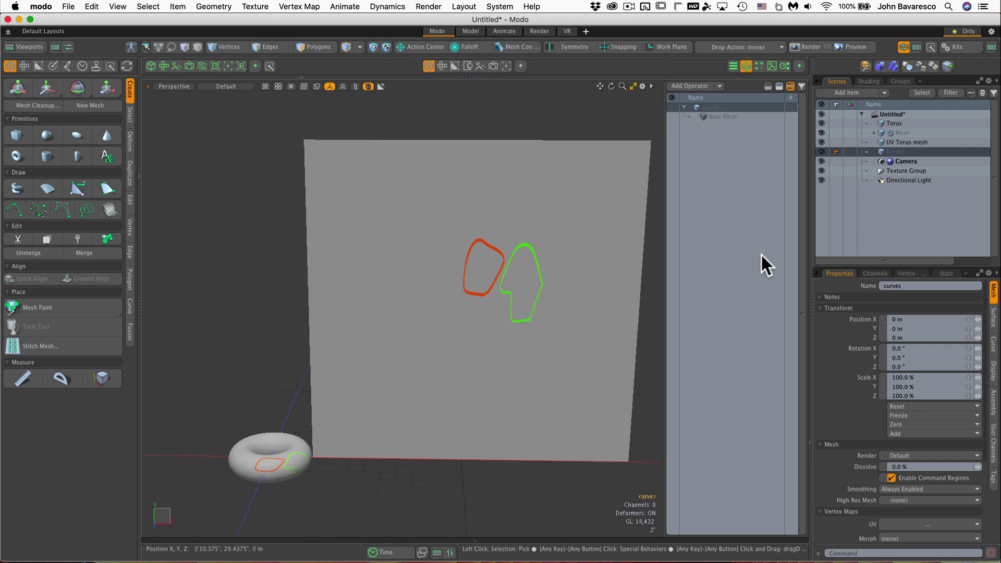
click(890, 133)
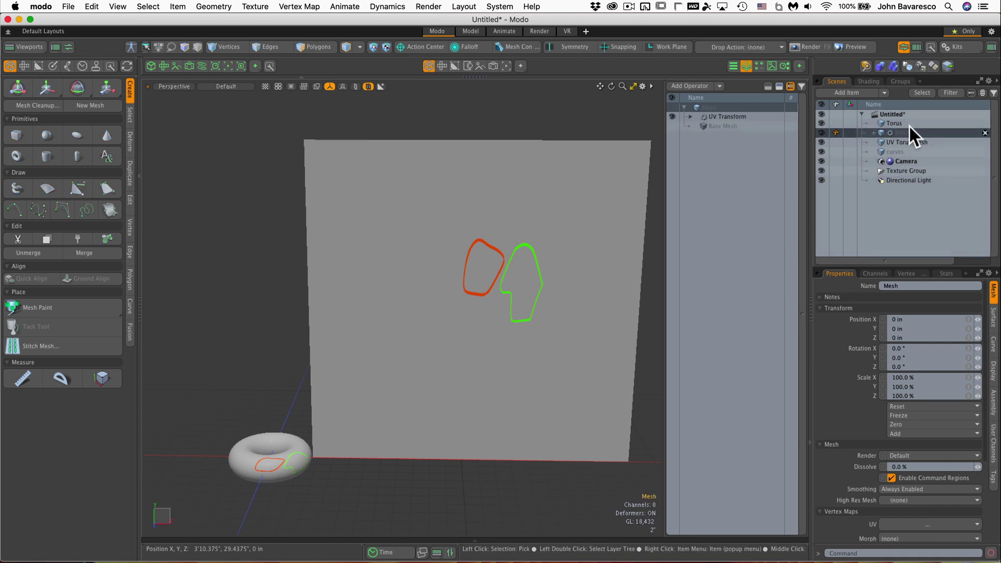
click(908, 286)
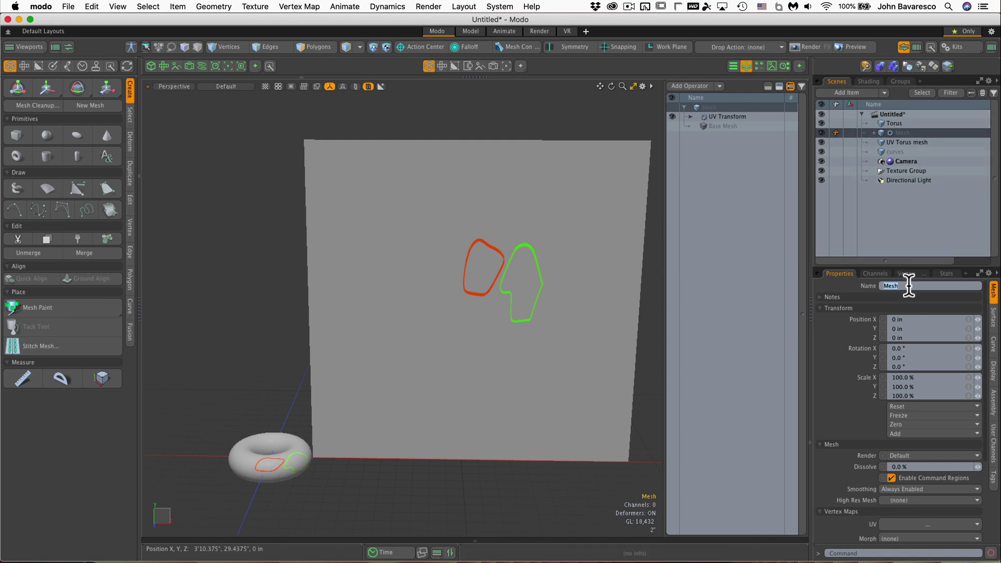
text(-op layer)
key(Return)
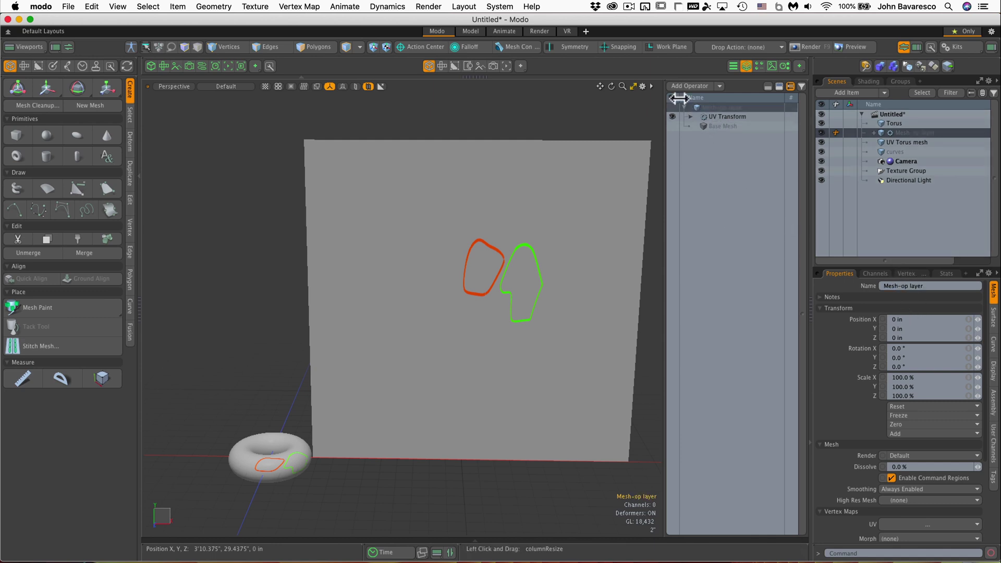
- Add a Merge Meshes operation to the Mesh-op layer with the curves mesh as its source
click(691, 86)
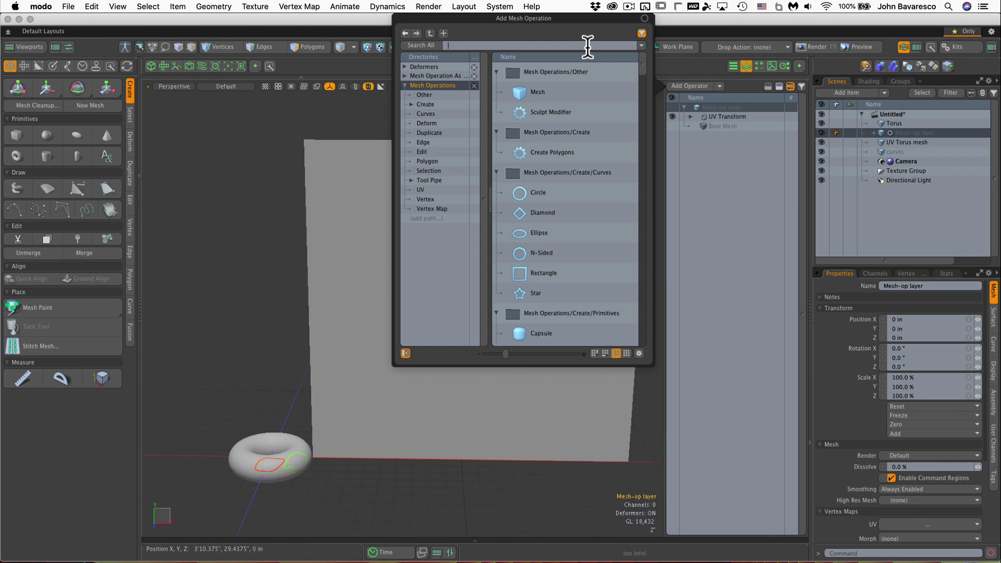
text(merg)
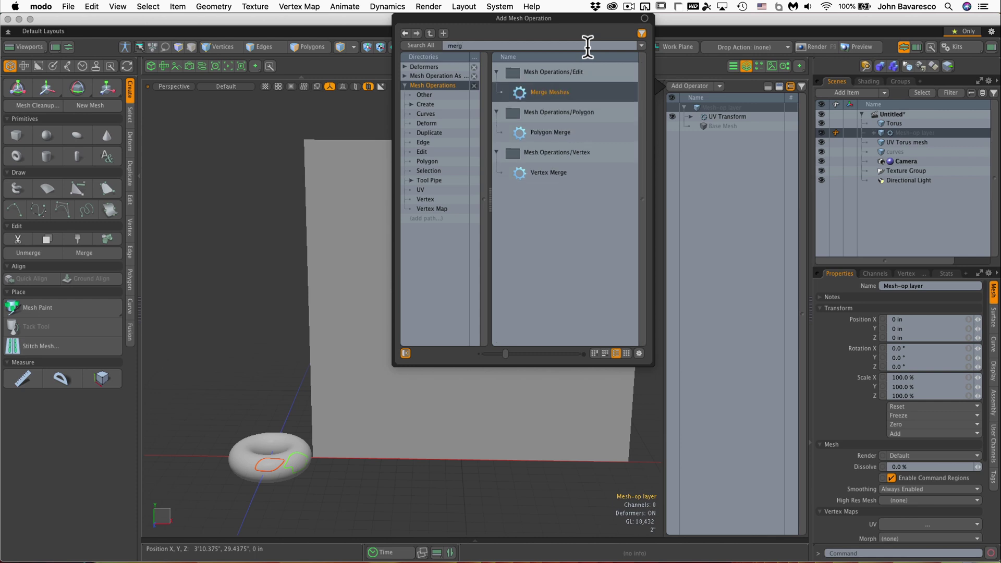
double_click(560, 91)
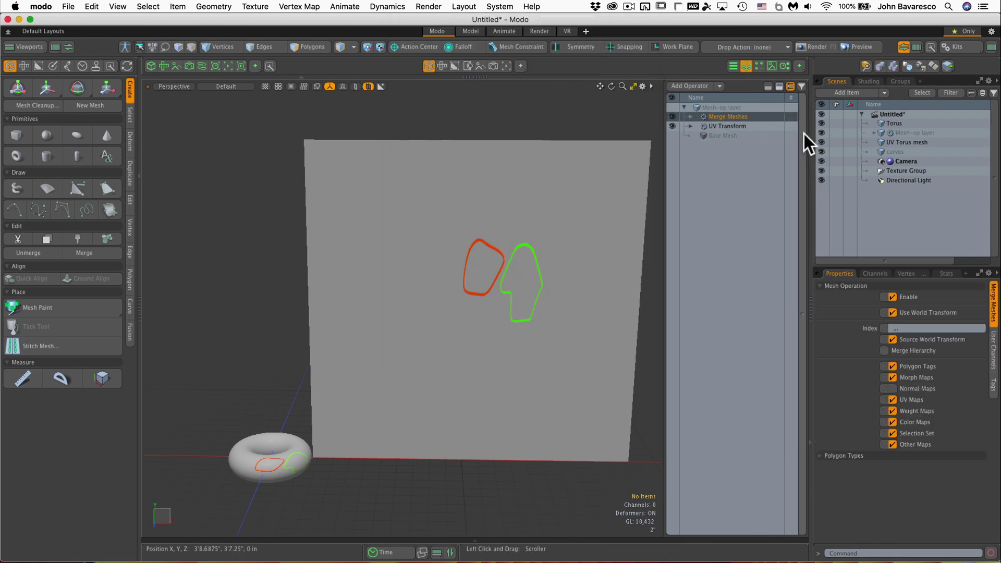
click(690, 117)
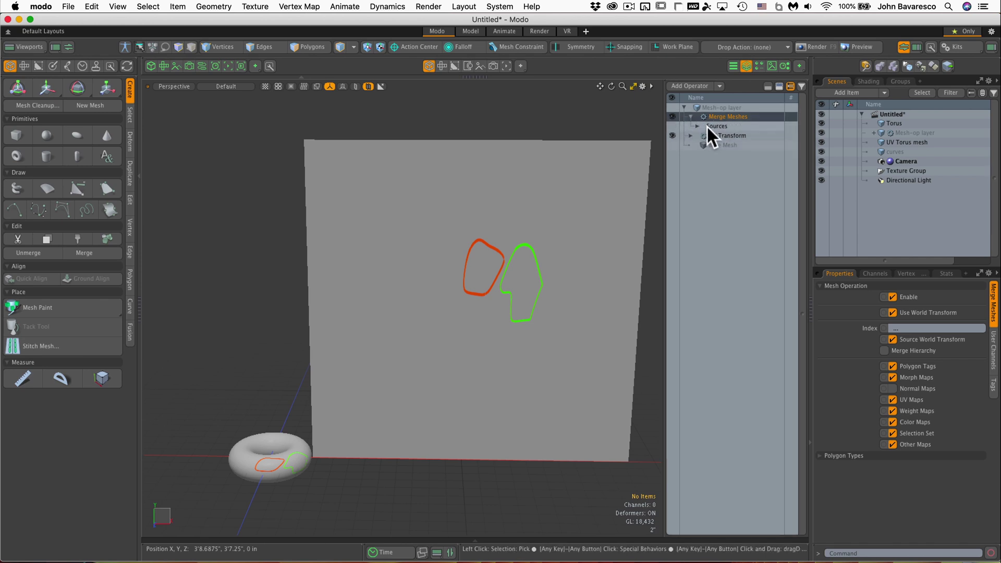
click(698, 127)
click(722, 135)
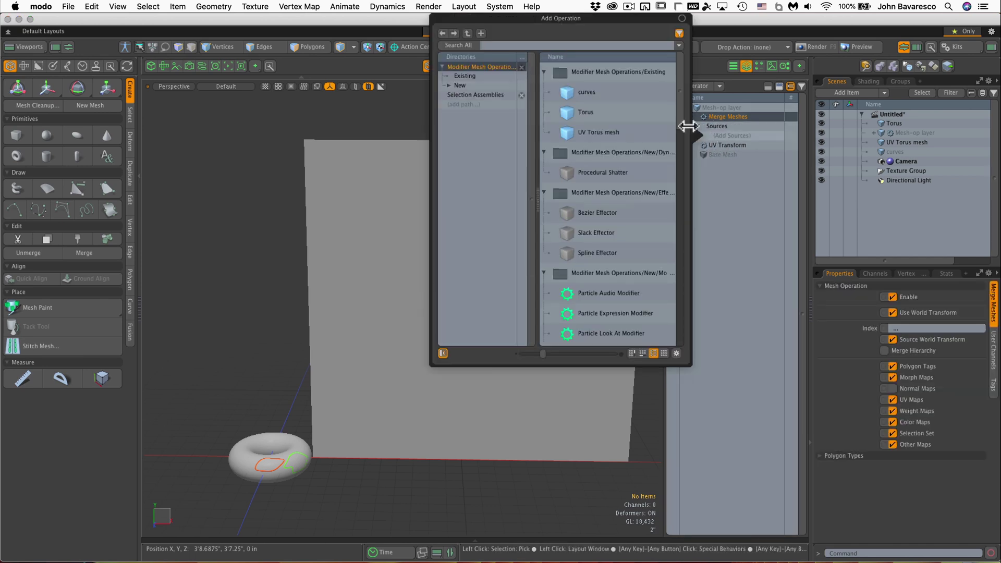
double_click(600, 93)
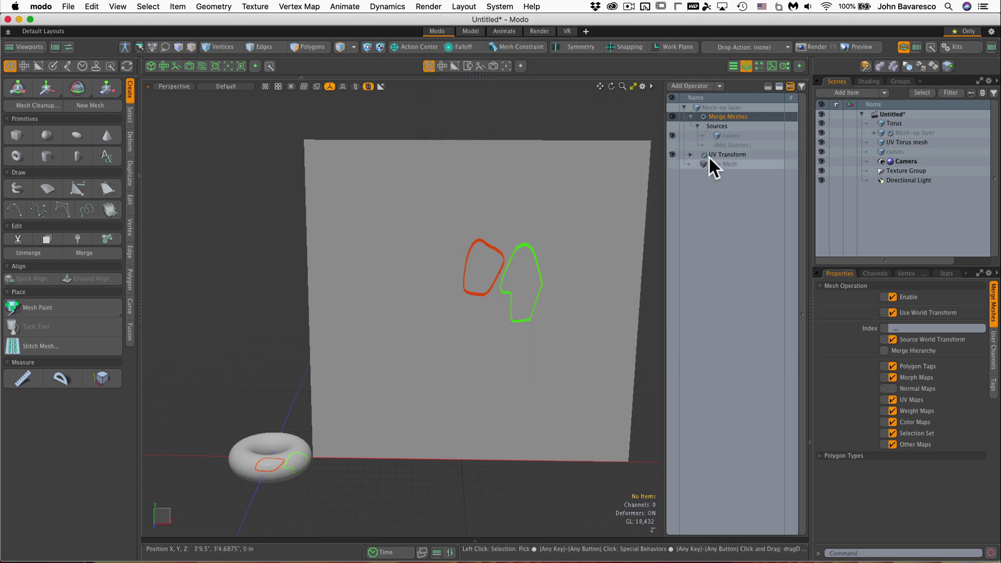
click(691, 116)
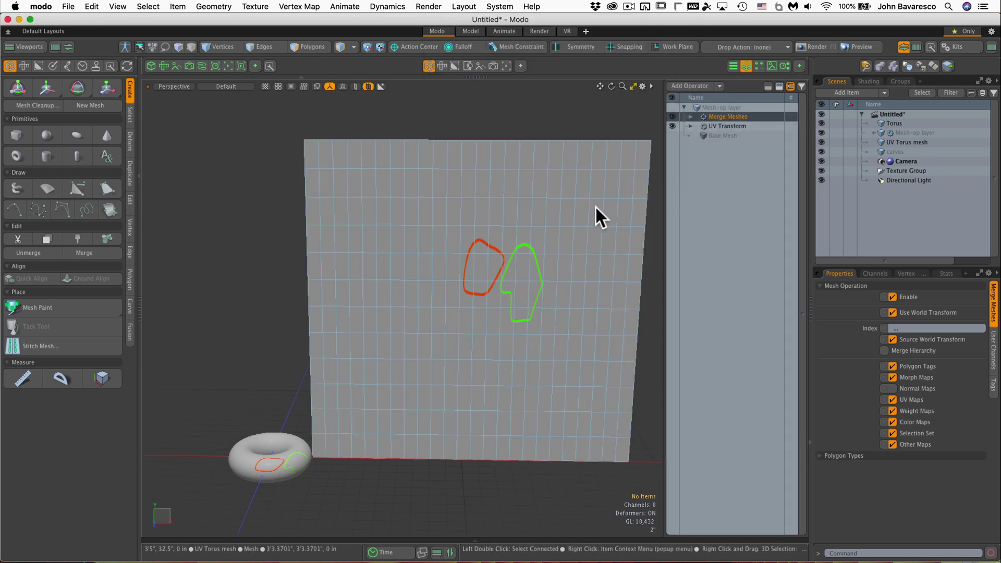
- Place UV Transform above Merge Meshes in the Mesh-op layer's operation stack and set its Push to 0.25"
ctrl+alt+drag(540, 283, 521, 277)
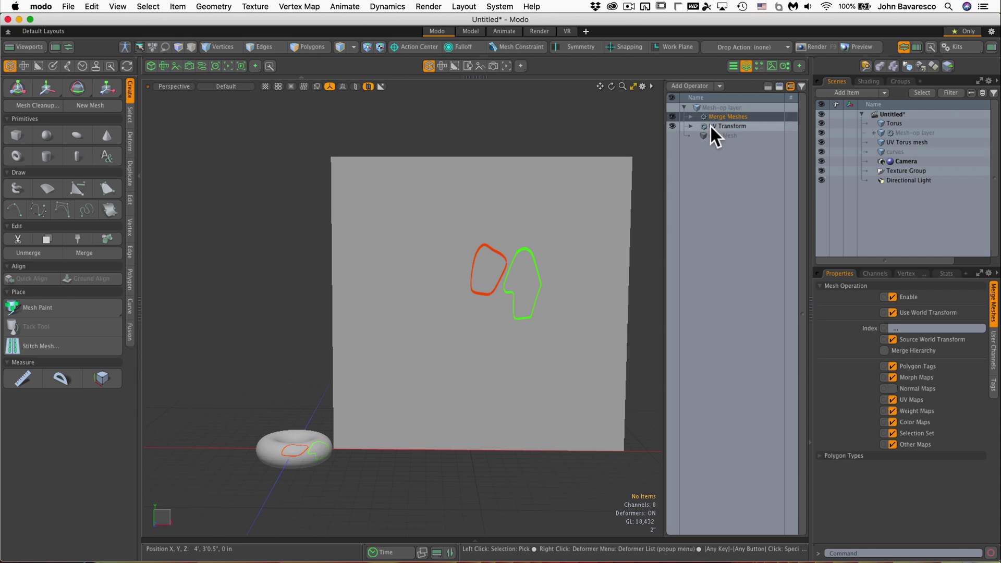
drag(710, 124, 714, 111)
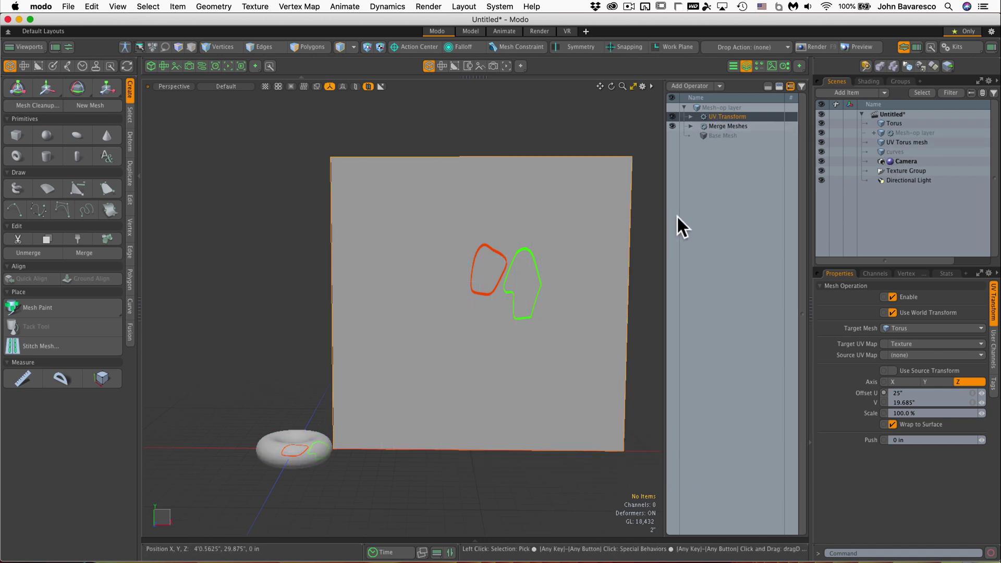
click(898, 439)
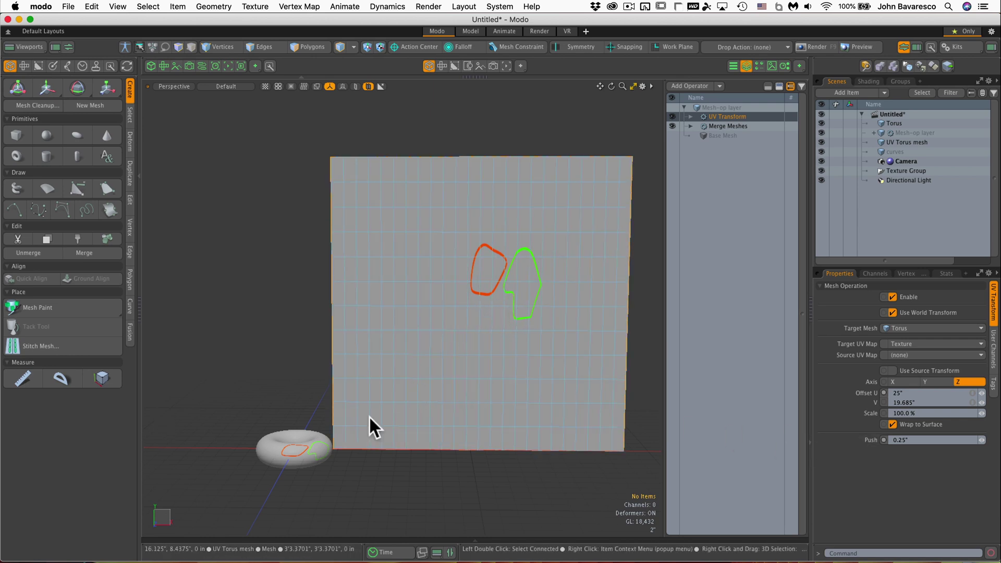
scroll(316, 440, up, 5)
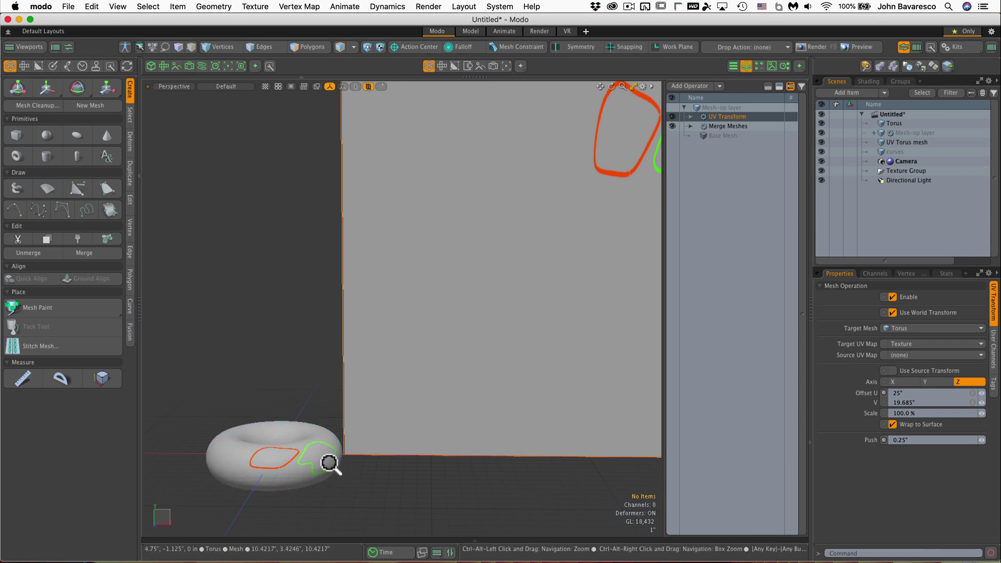
ctrl+alt+drag(331, 463, 402, 417)
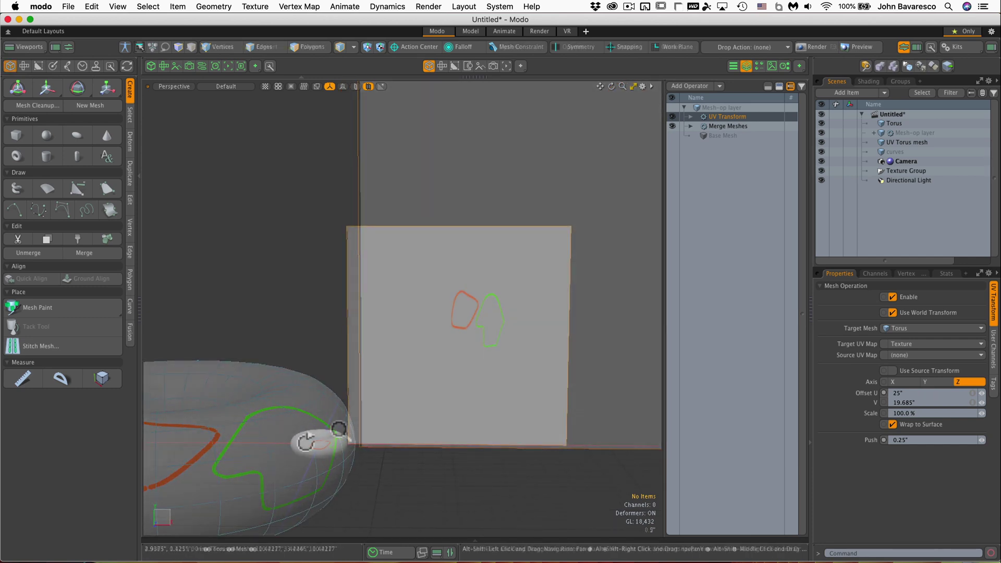
ctrl+alt+drag(487, 314, 561, 317)
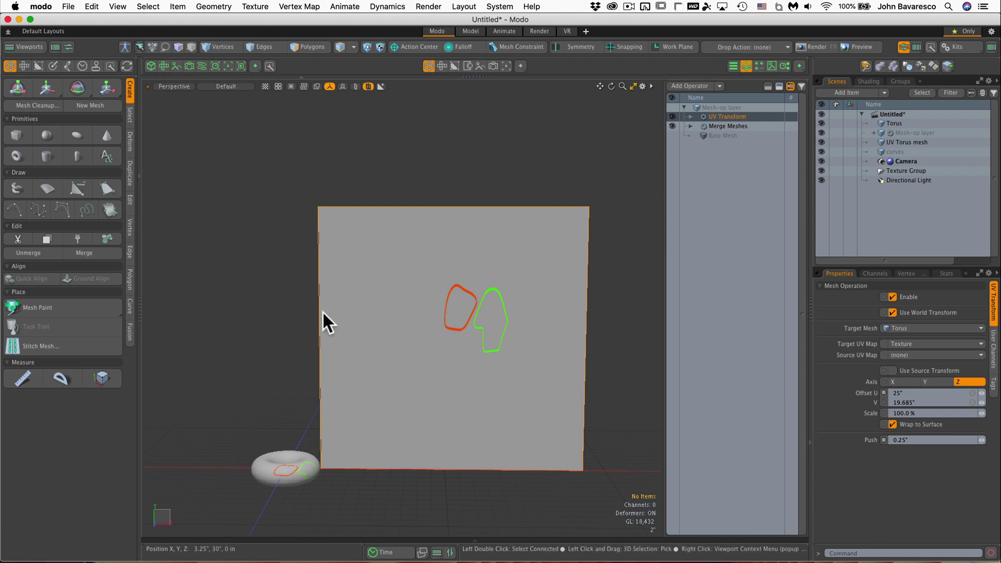
ctrl+alt+drag(480, 342, 445, 349)
ctrl+alt+drag(351, 417, 415, 386)
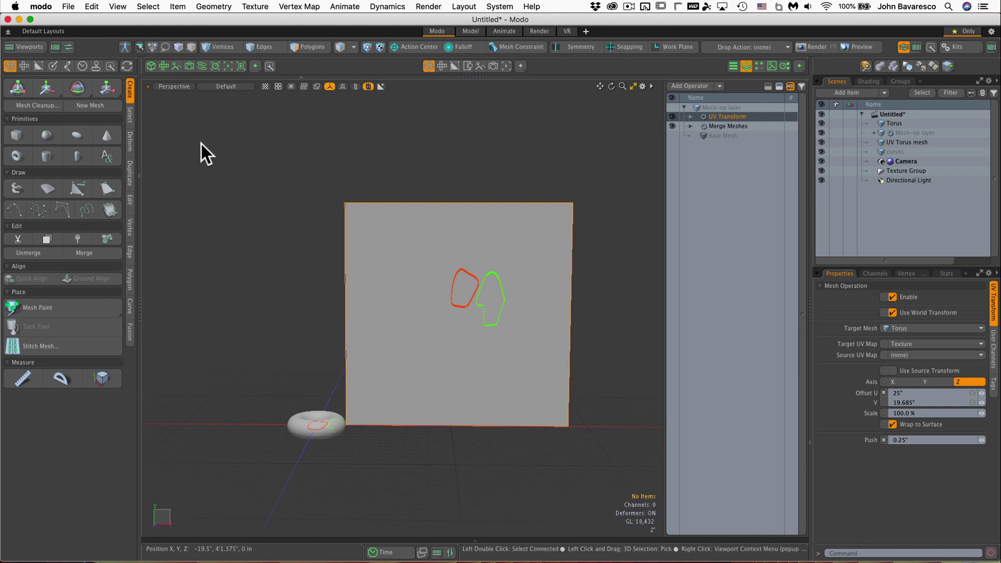
- Split the workspace into two side-by-side 3D viewports, both shaded, framing the torus in one and the flat mesh's coloured outlines in the other
click(151, 65)
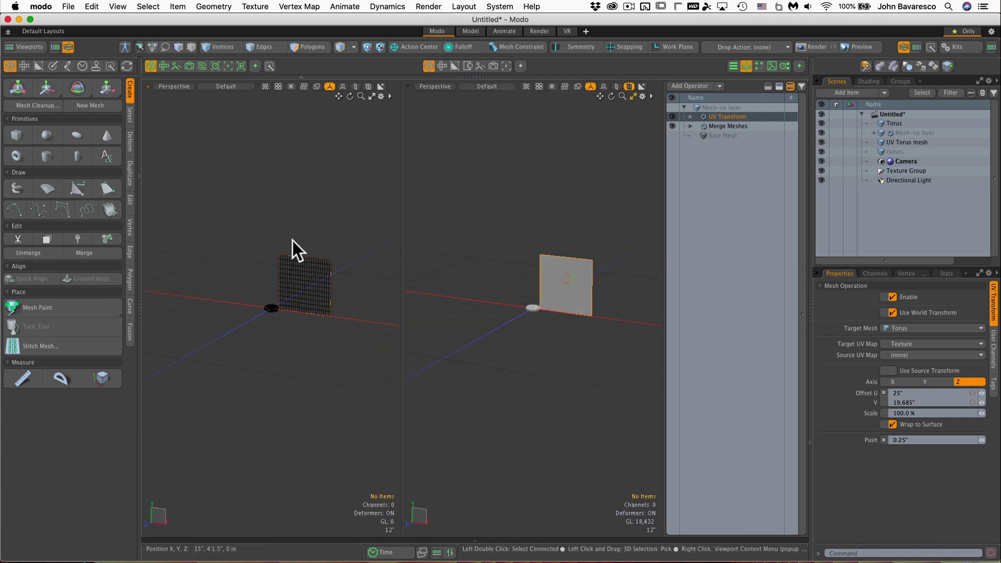
key(o)
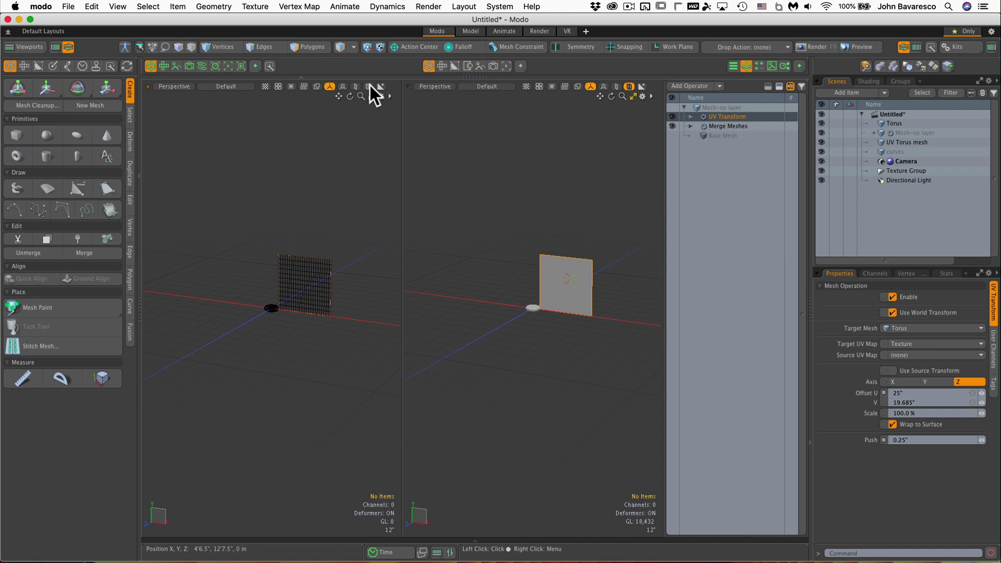
click(370, 86)
mouse_move(302, 324)
ctrl+alt+mouse_down()
mouse_move(354, 279)
mouse_move(392, 283)
mouse_move(380, 318)
mouse_move(255, 362)
mouse_move(359, 379)
mouse_move(286, 373)
mouse_move(295, 371)
ctrl+alt+mouse_up()
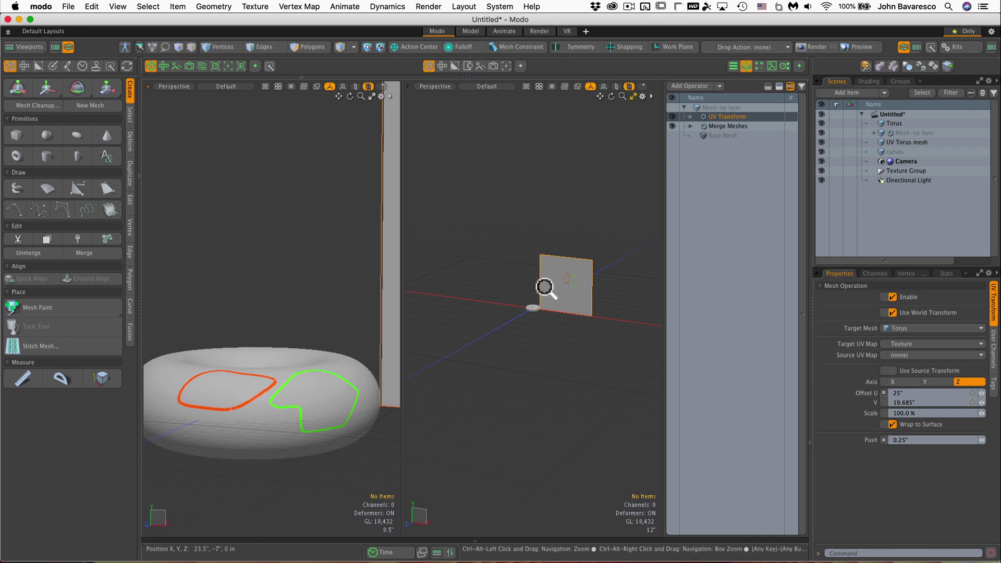
ctrl+alt+drag(598, 270, 525, 286)
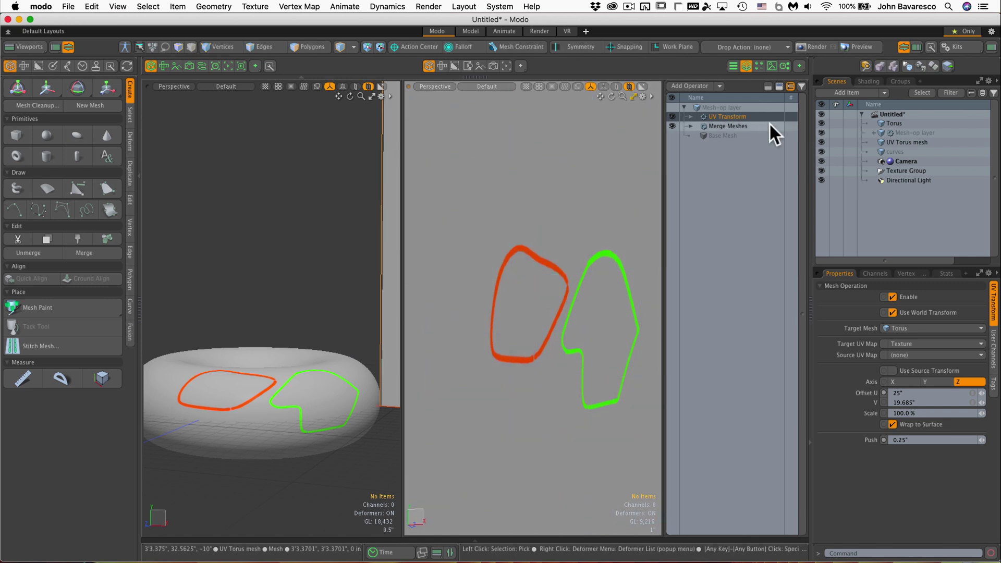
- Activate the Curve tool on the curves mesh and set the mesh constraint to Background
click(912, 151)
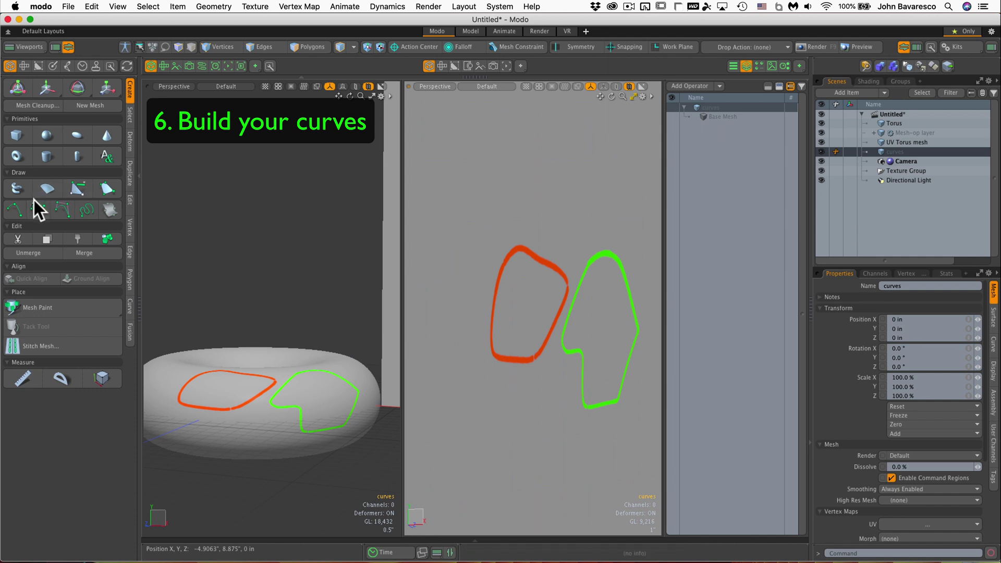
click(13, 209)
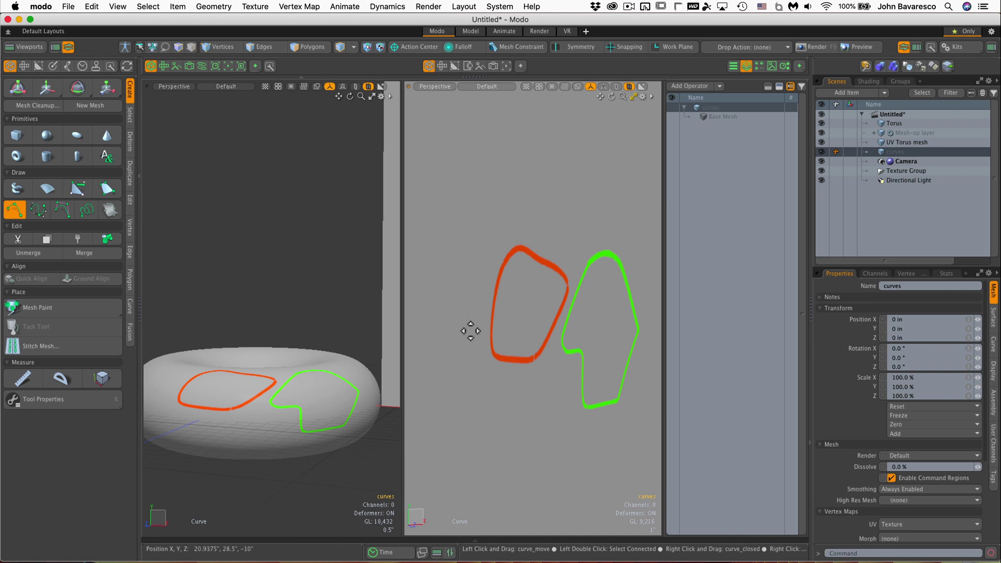
click(509, 257)
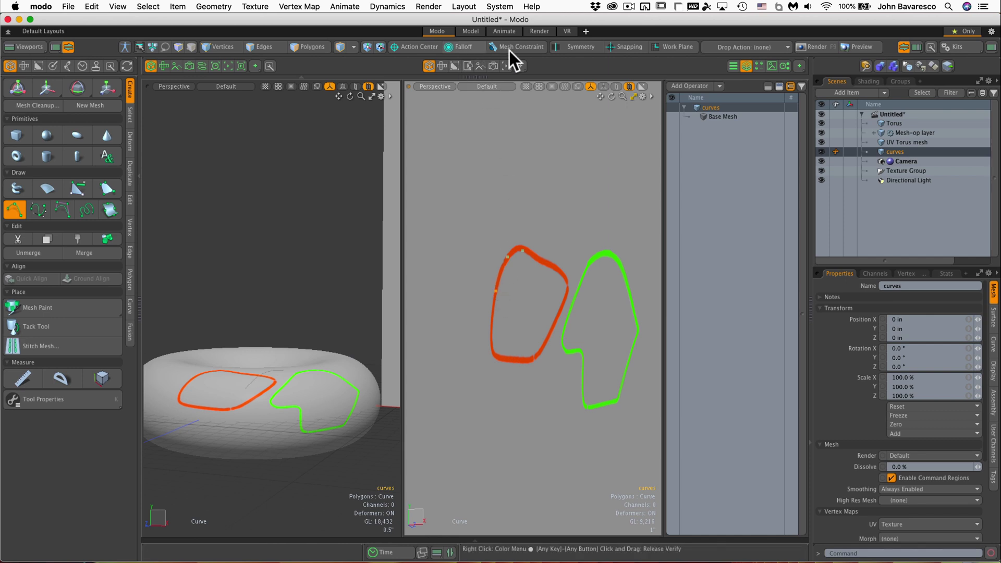
click(531, 49)
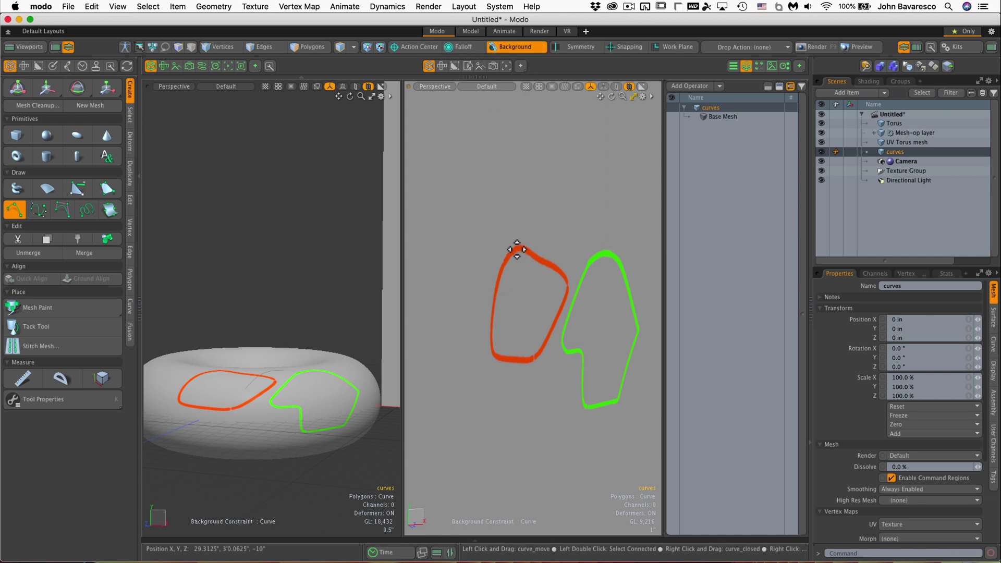
- Trace the orange outline on the flat mesh with a closed curve, placing points around its whole perimeter
alt+drag(484, 249, 524, 233)
click(52, 400)
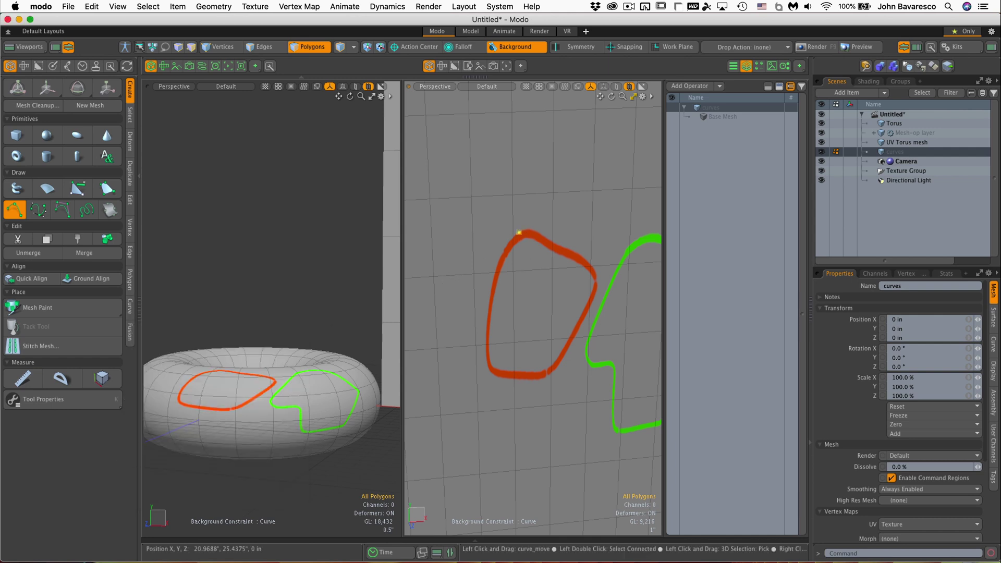
click(498, 264)
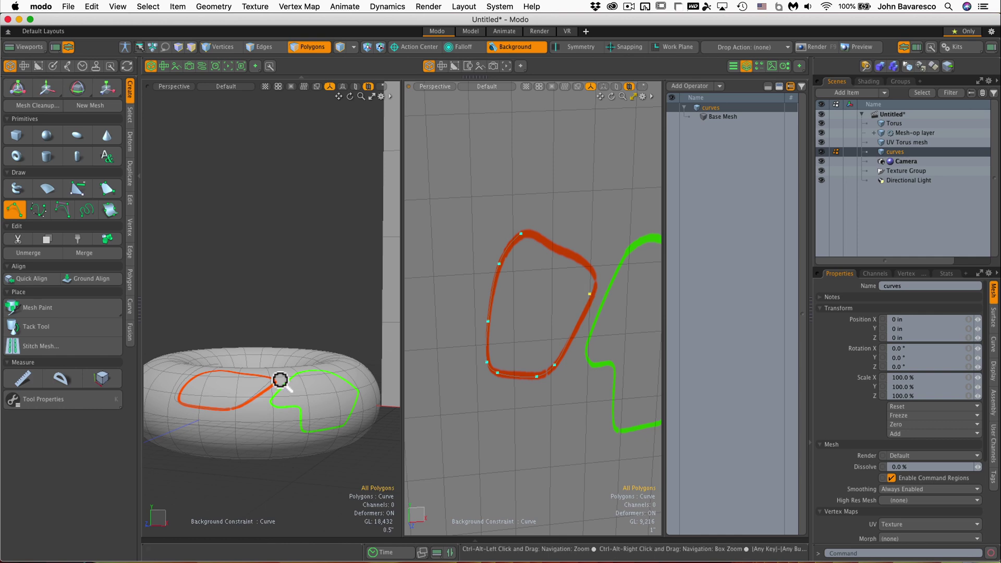
scroll(279, 377, up, 5)
alt+drag(272, 390, 393, 310)
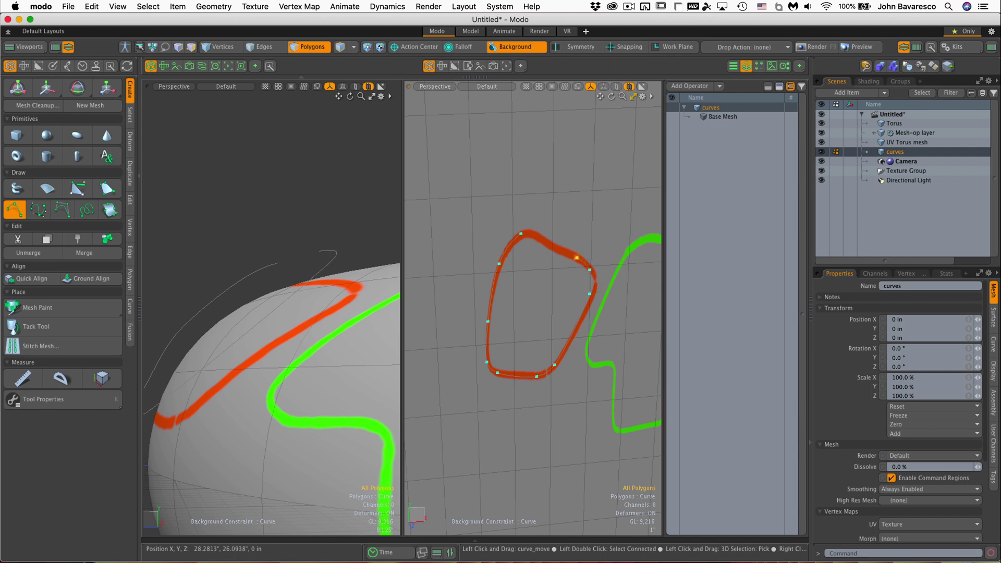
drag(577, 257, 532, 251)
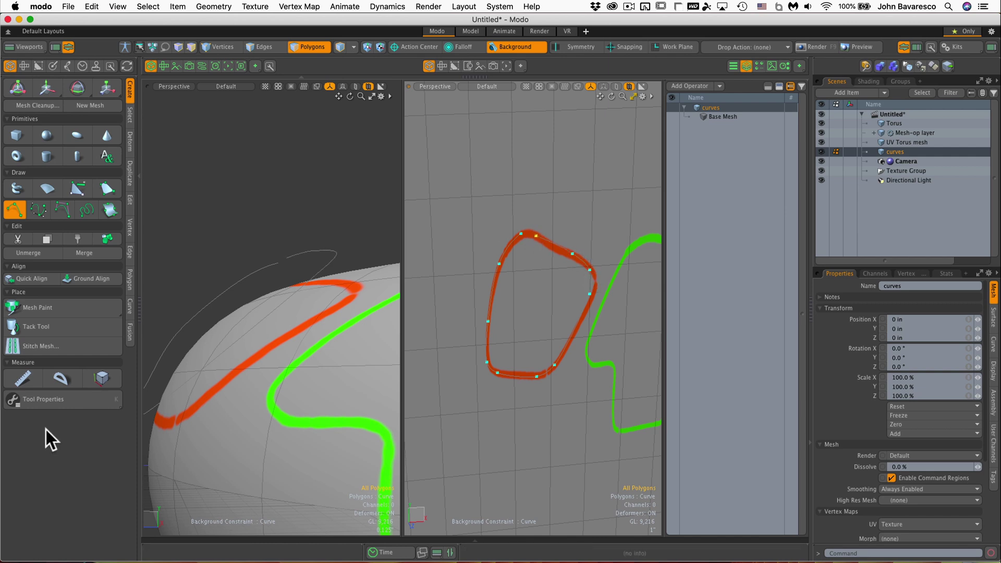
click(68, 401)
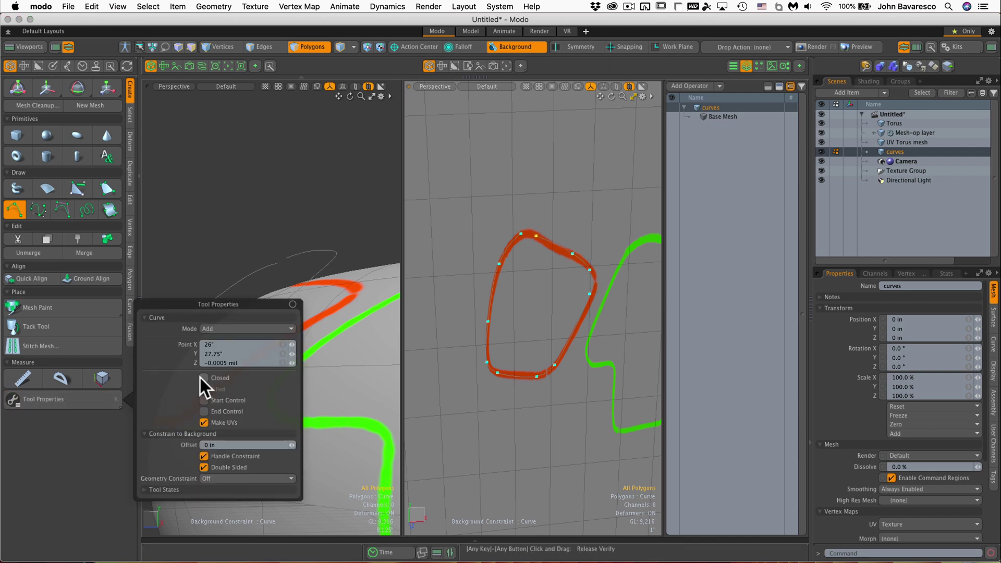
- Set the Push of the Mesh-op layer's UV Transform to 10 mil
alt+drag(239, 378, 318, 396)
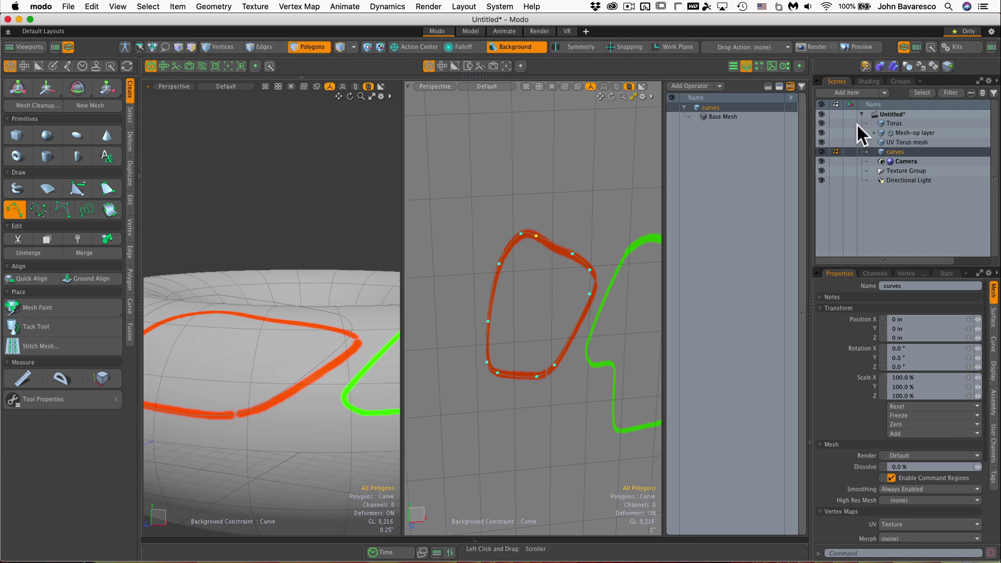
click(901, 134)
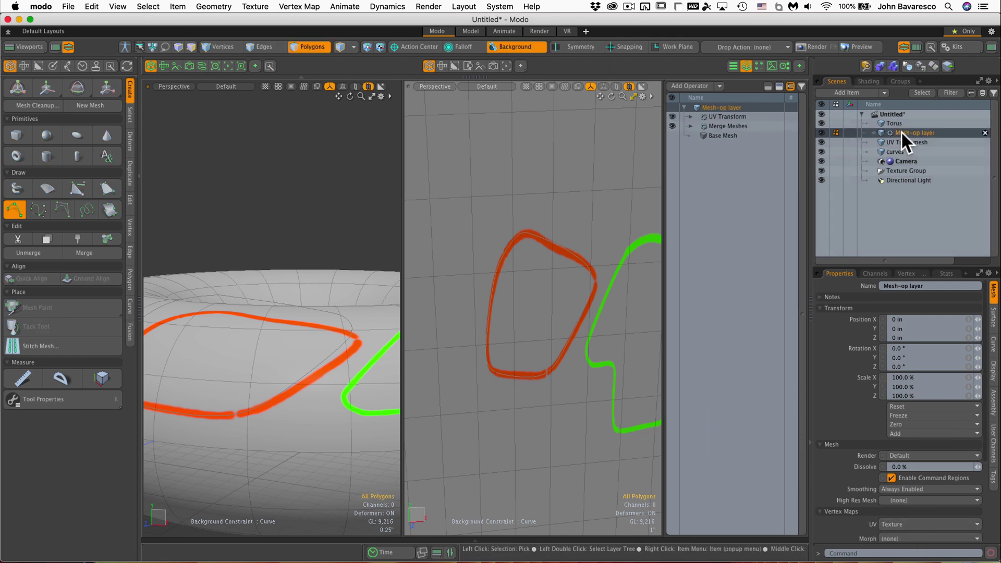
click(746, 116)
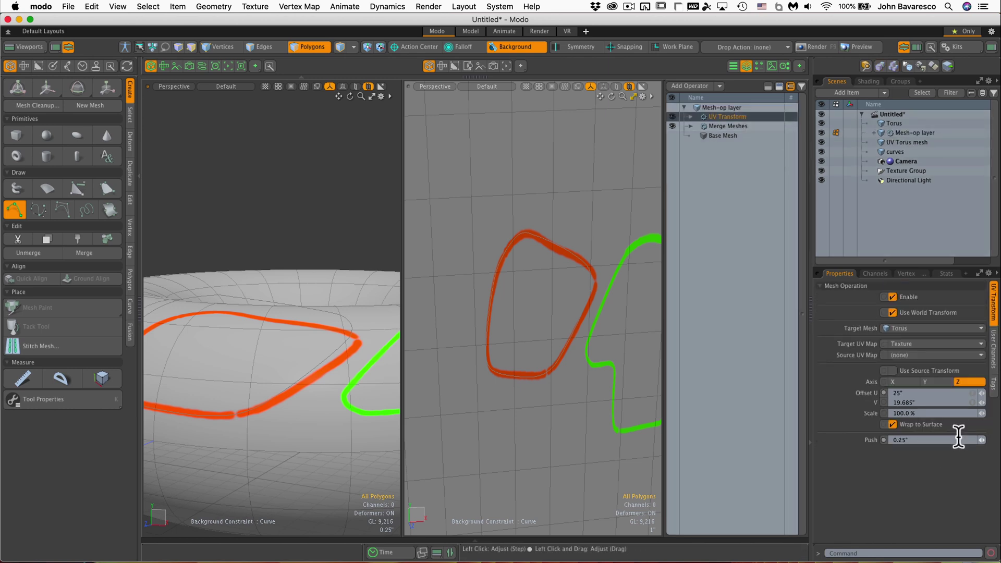
drag(982, 439, 965, 439)
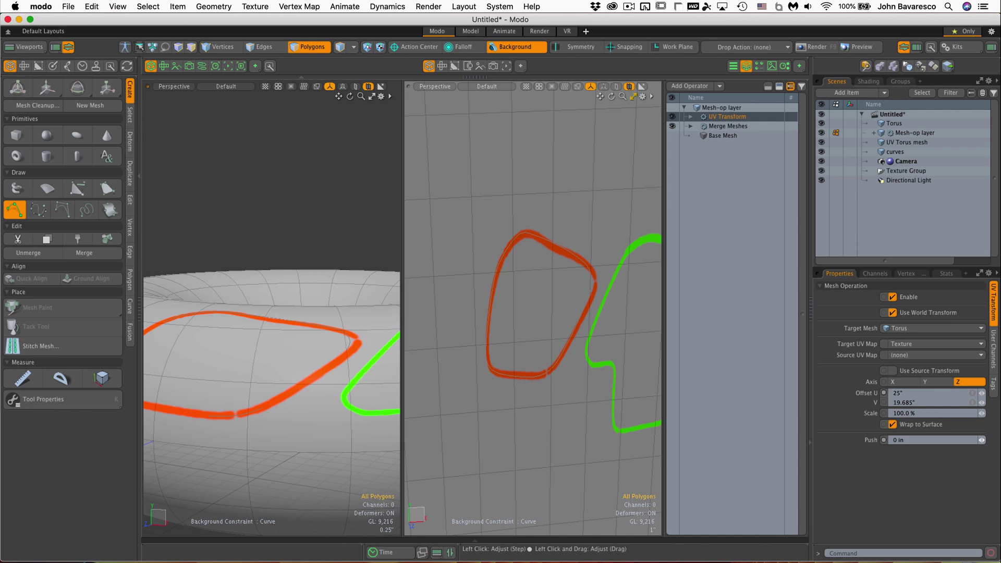
drag(982, 439, 982, 440)
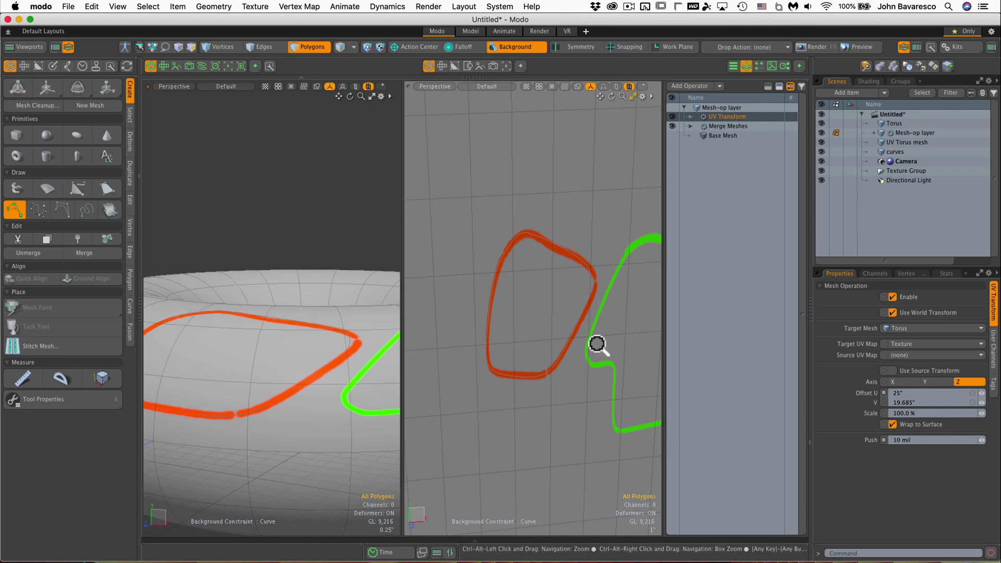
- Trace the green outline on the flat mesh with a second closed curve in the curves mesh, adding extra points along its long slanted edge
alt+drag(599, 346, 583, 261)
alt+drag(329, 364, 365, 359)
mouse_move(554, 291)
alt+shift+mouse_down()
mouse_move(509, 312)
mouse_move(494, 262)
mouse_move(561, 241)
mouse_move(504, 280)
mouse_move(554, 284)
alt+shift+mouse_up()
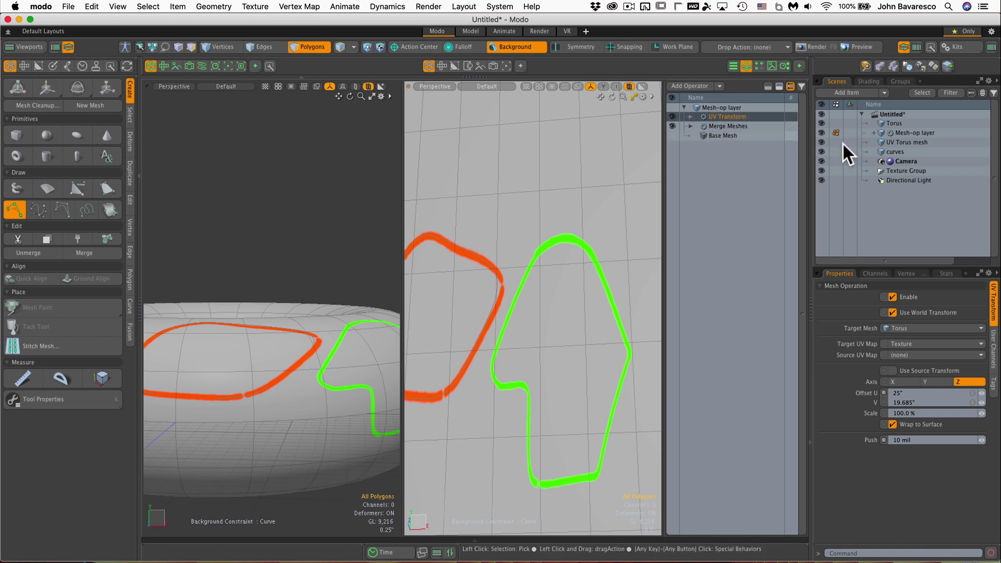
click(893, 150)
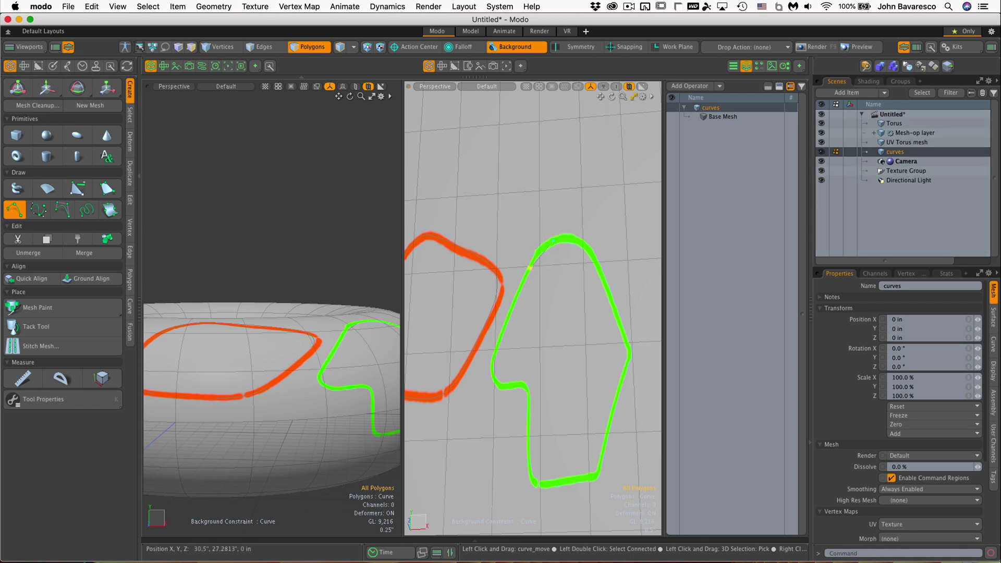
click(493, 377)
click(520, 385)
click(526, 393)
click(532, 476)
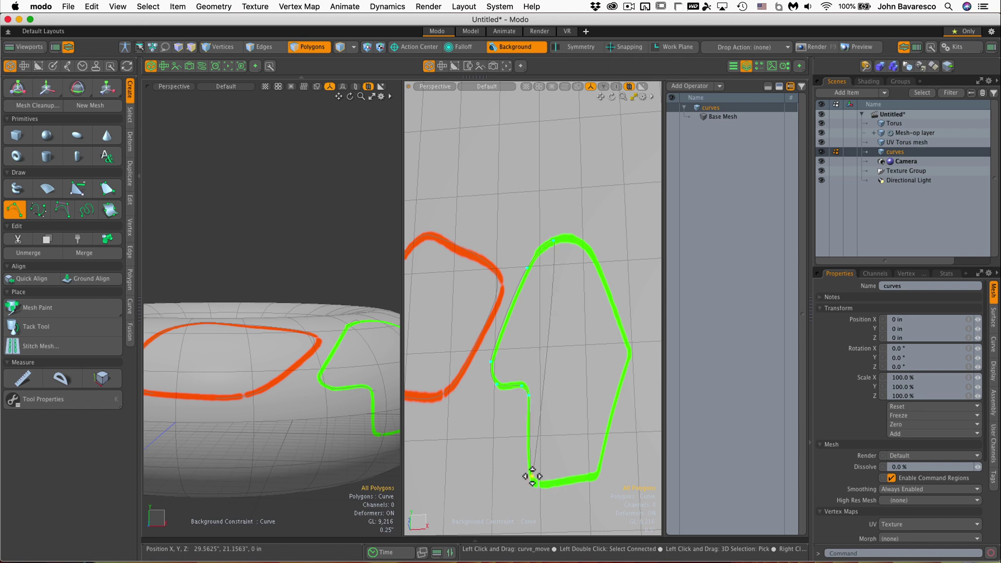
click(546, 485)
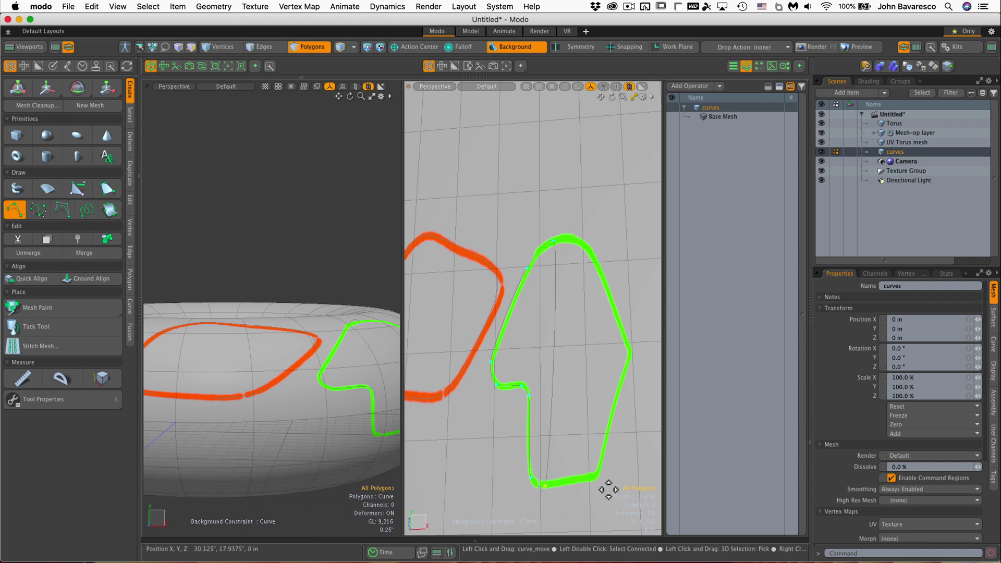
click(593, 478)
click(598, 468)
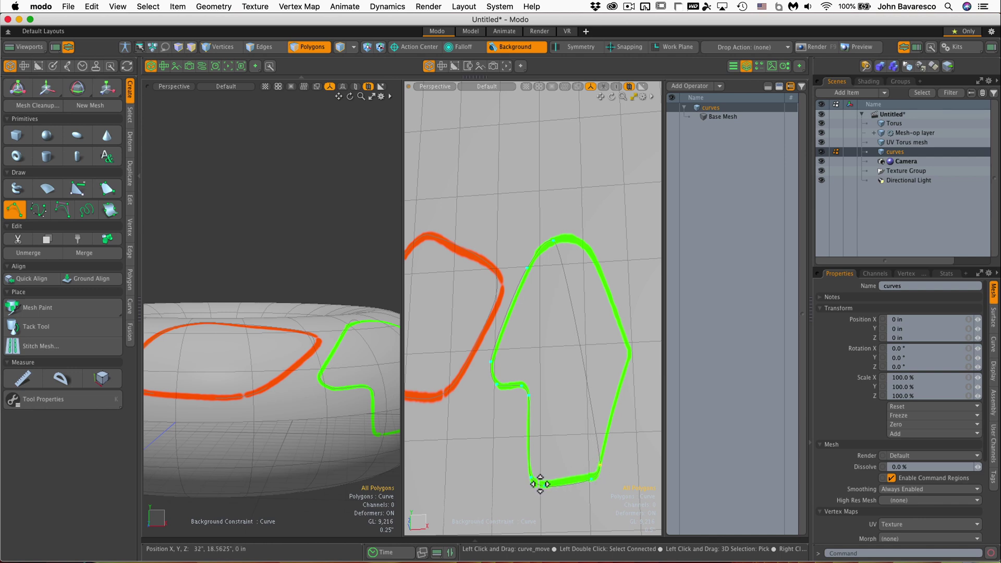
click(628, 359)
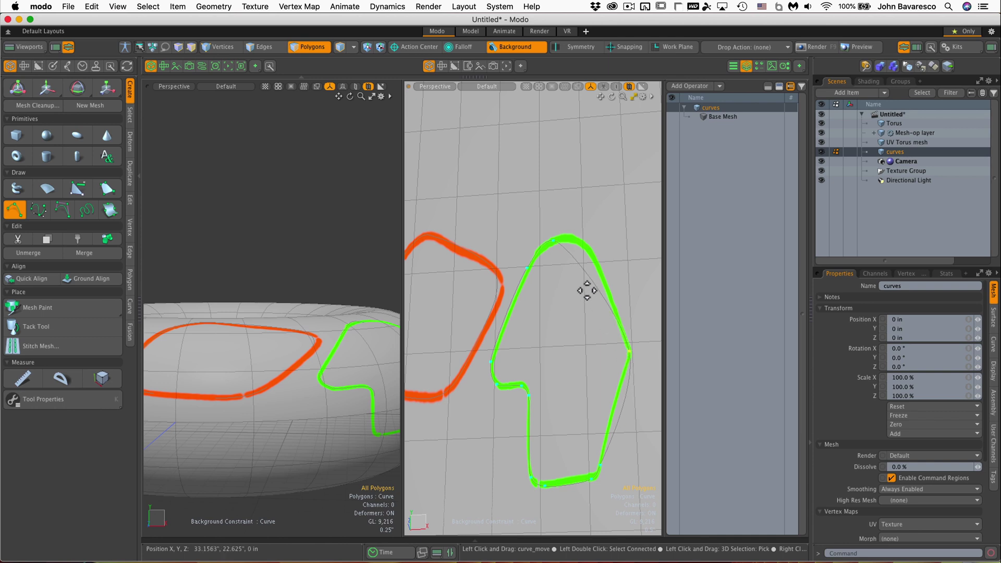
click(584, 243)
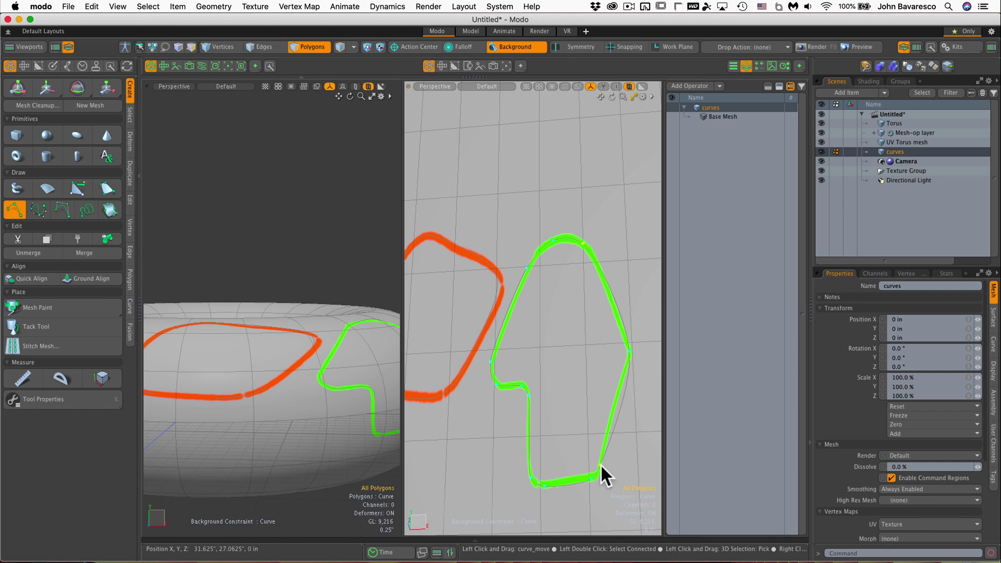
click(616, 417)
click(627, 372)
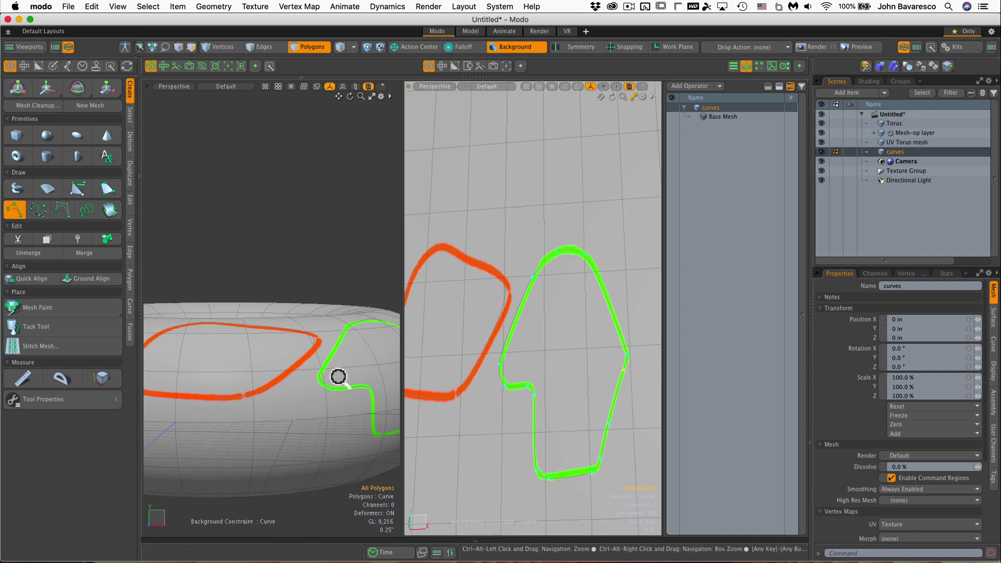
- Add a Curve Fill operation to the Mesh-op layer and place it between UV Transform and Merge Meshes in the stack
alt+drag(339, 375, 311, 359)
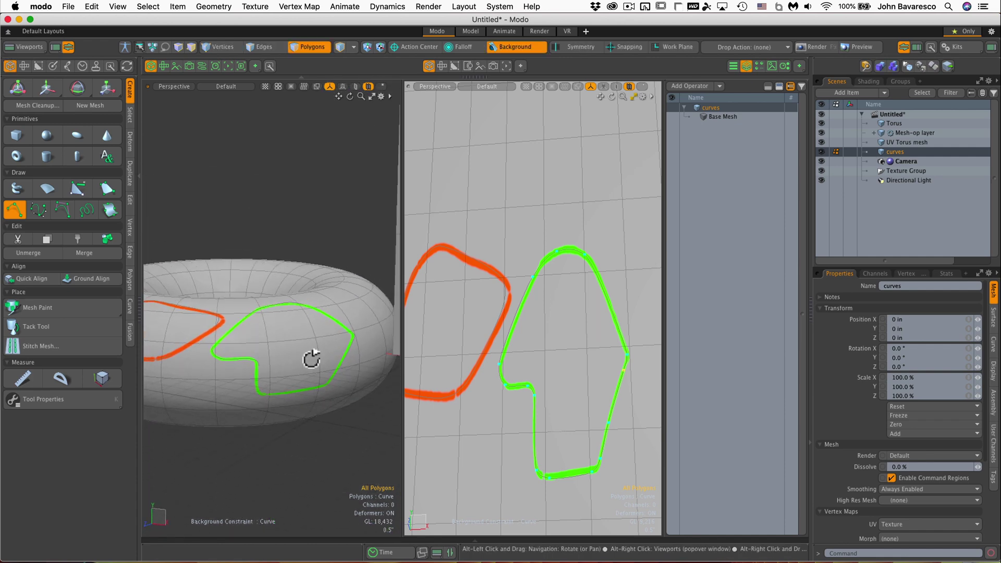
click(907, 142)
click(909, 132)
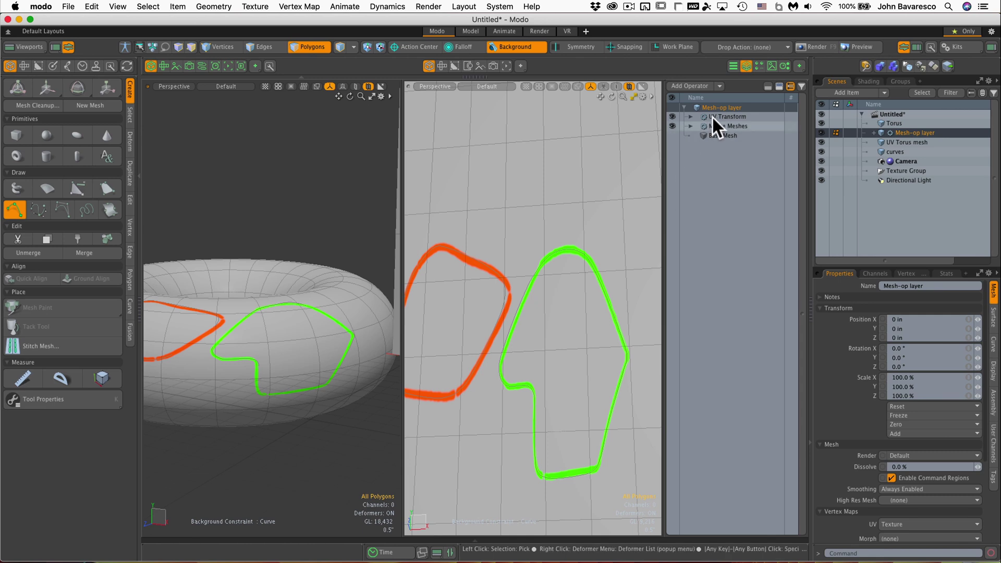
click(706, 87)
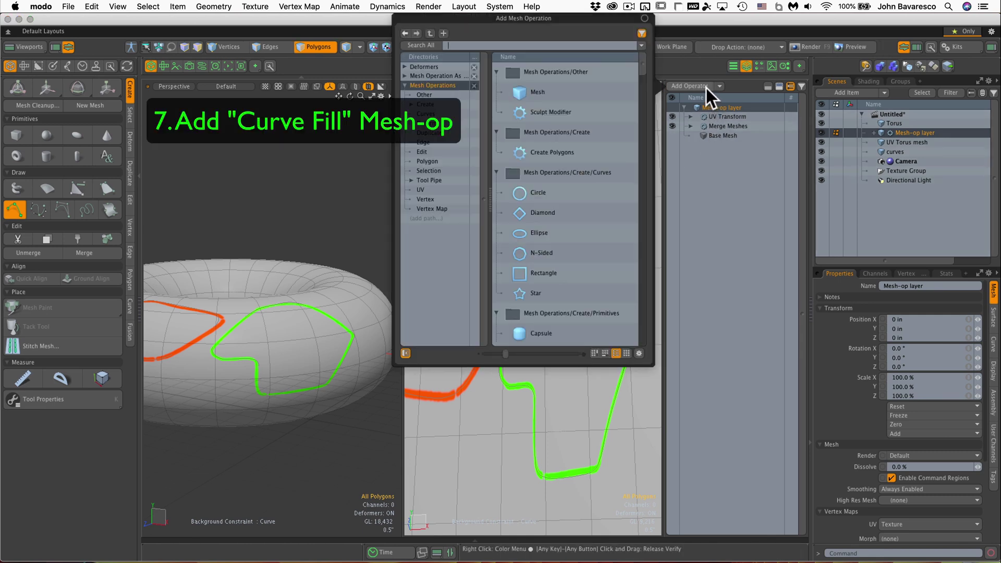
text(fil)
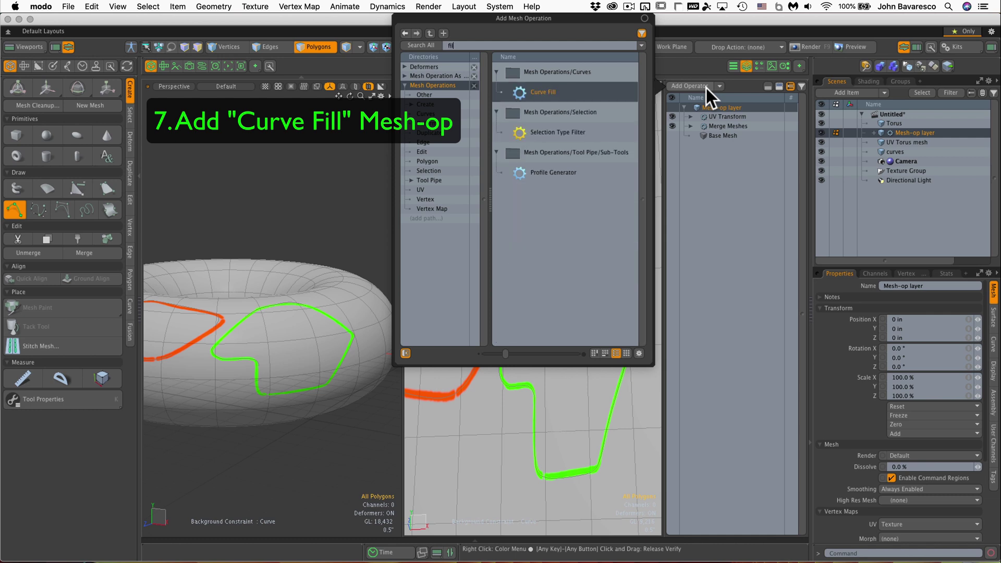
double_click(540, 91)
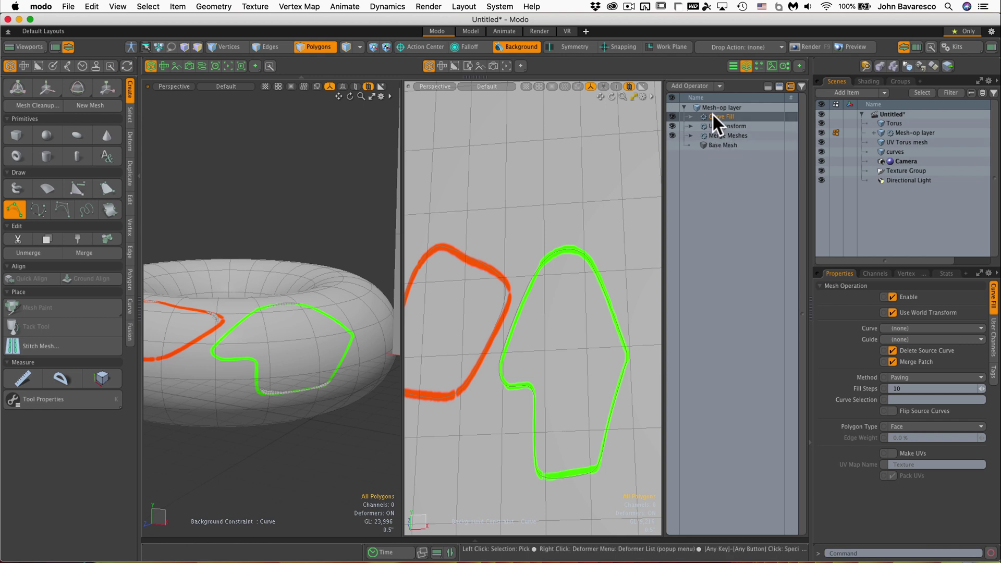
drag(713, 115, 714, 127)
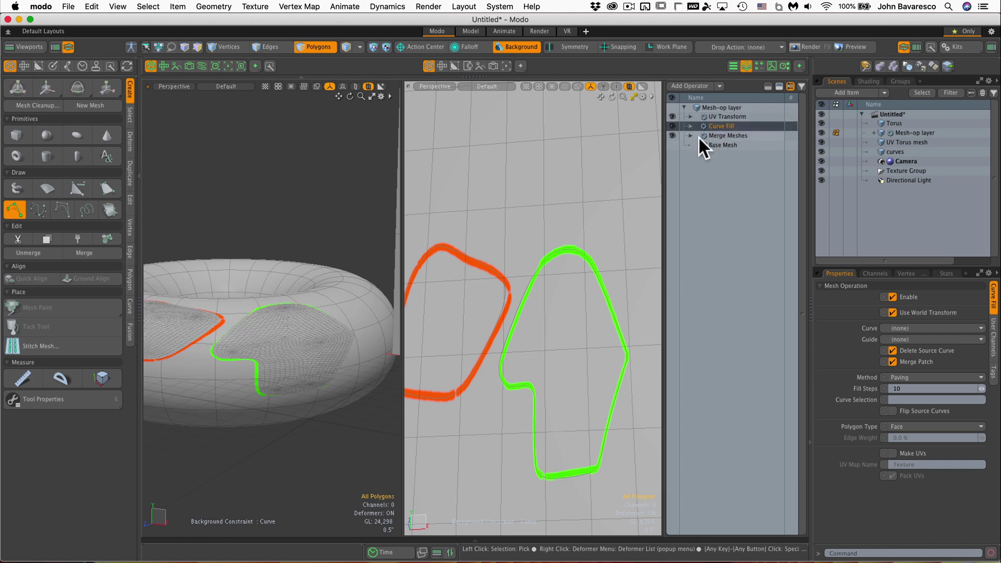
- Edit the orange outline's closed curve in the curves mesh, pulling its upper-right point outward beyond the outline on the flat mesh
middle_drag(271, 327, 353, 309)
mouse_move(353, 309)
ctrl+alt+mouse_down()
mouse_move(319, 346)
mouse_move(323, 329)
mouse_move(364, 313)
ctrl+alt+mouse_up()
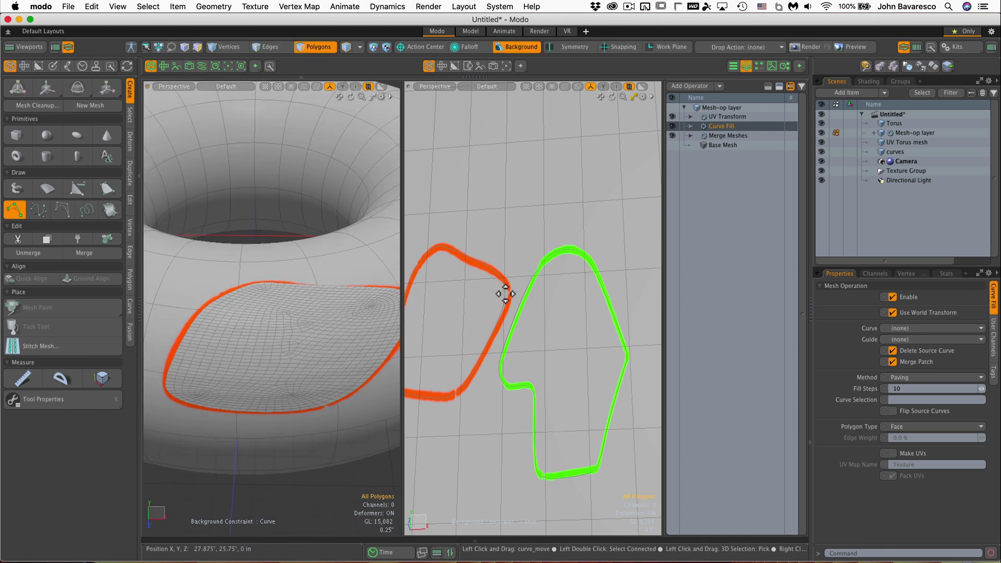
ctrl+alt+drag(353, 302, 315, 319)
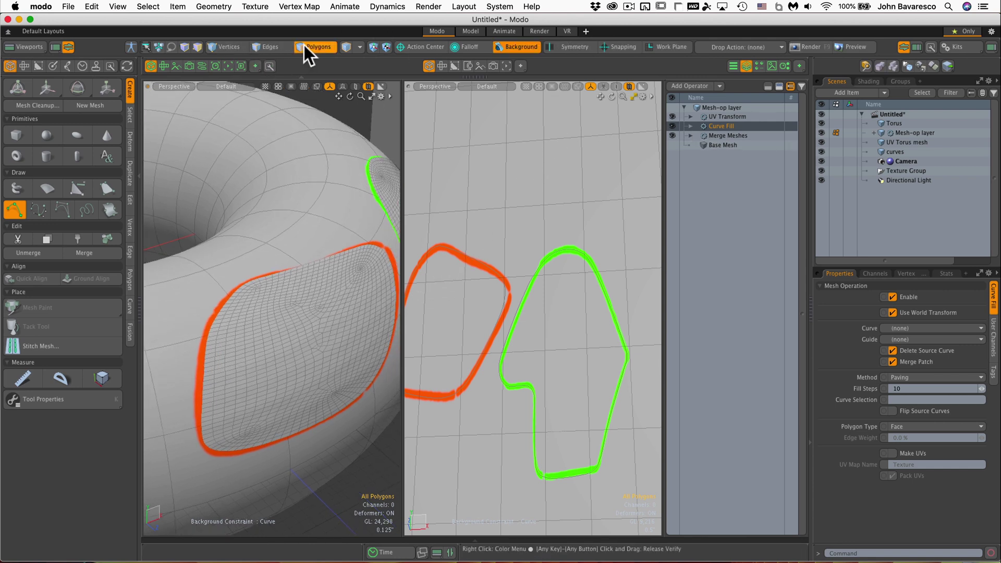
click(912, 151)
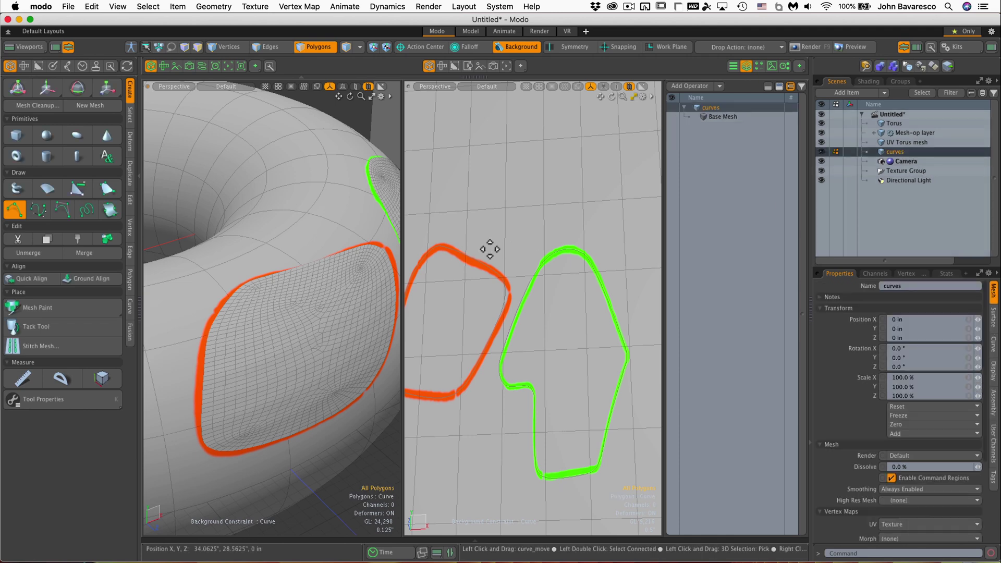
alt+drag(306, 299, 286, 328)
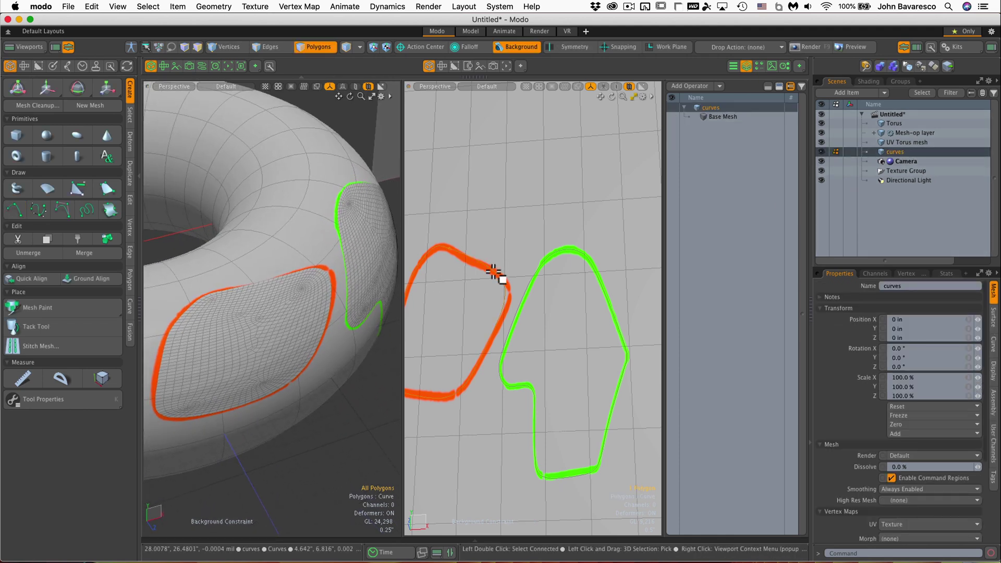
key(Return)
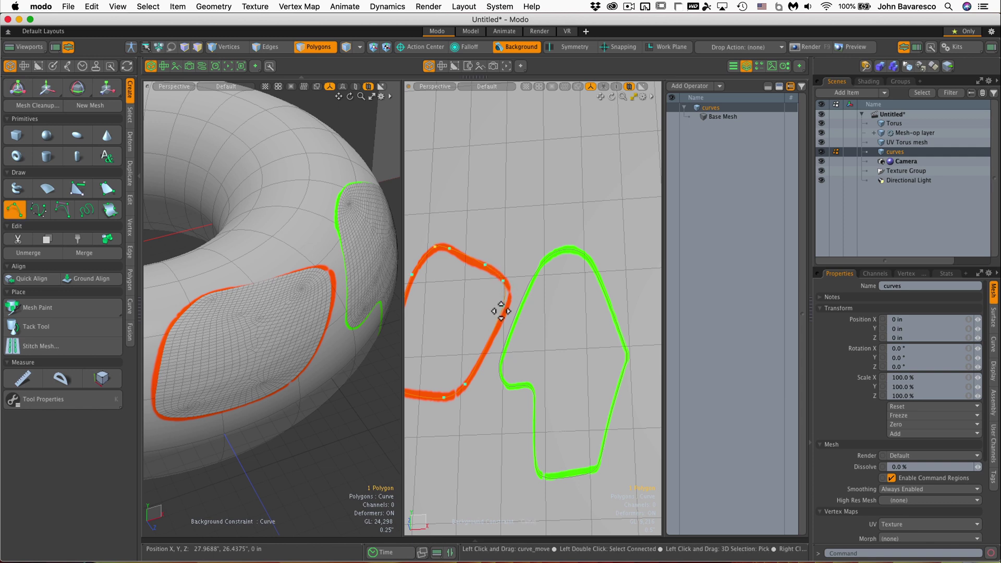
drag(510, 298, 507, 296)
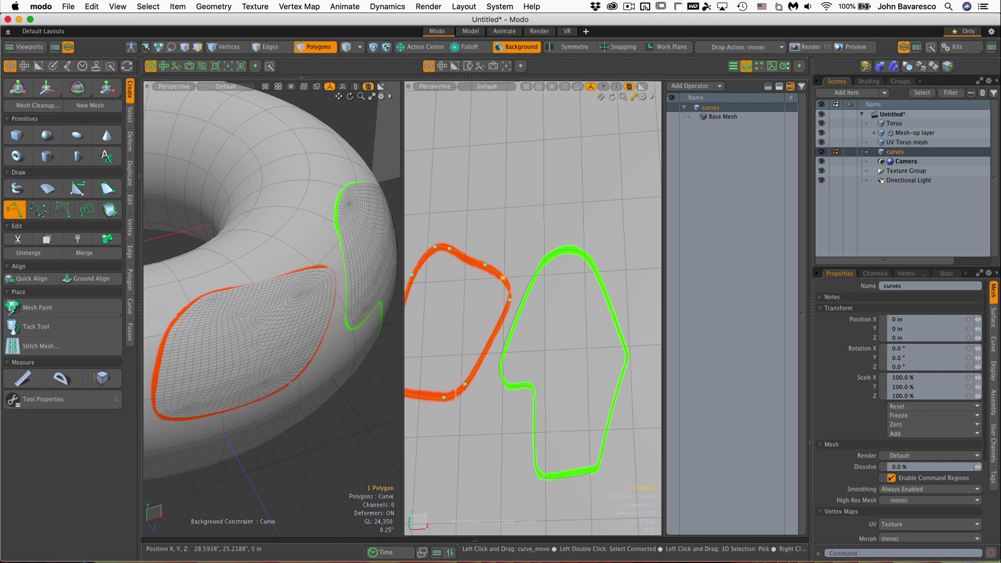
alt+drag(473, 257, 538, 254)
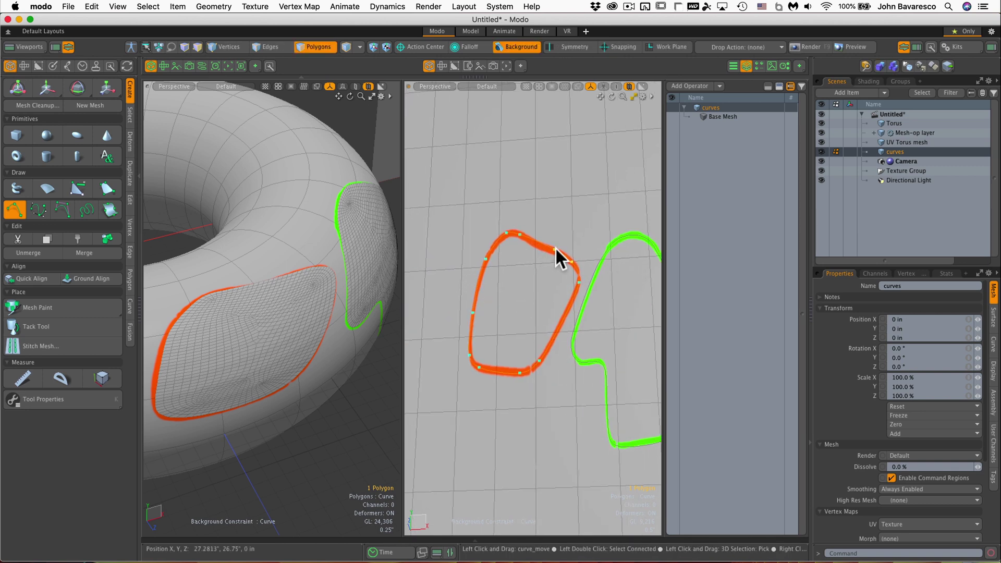
drag(562, 229, 561, 227)
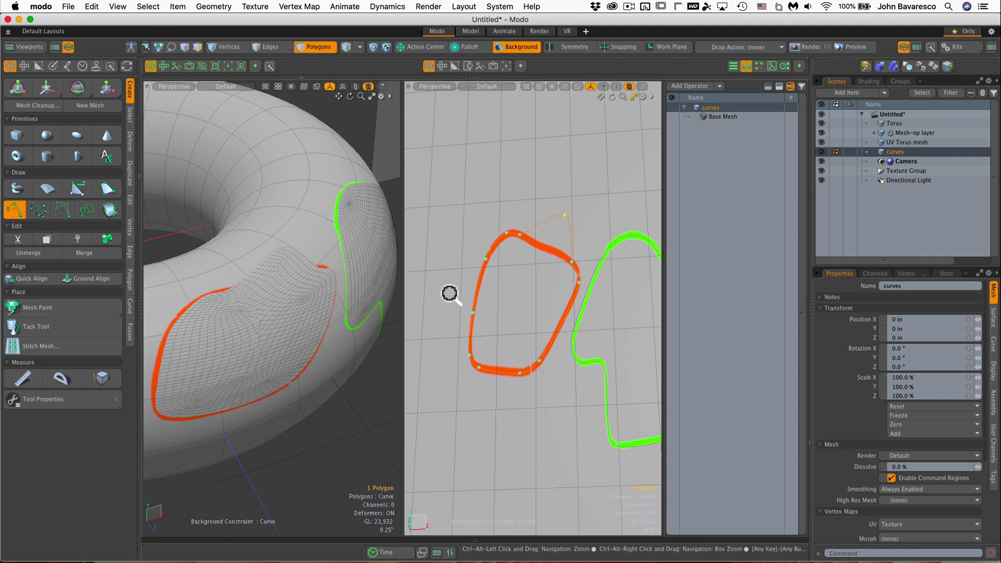
- Move the whole edited orange-outline curve slightly on the flat mesh with the Transform tool
mouse_move(509, 311)
alt+mouse_down()
mouse_move(543, 298)
mouse_move(563, 312)
mouse_move(522, 315)
alt+mouse_up()
alt+drag(324, 323, 297, 300)
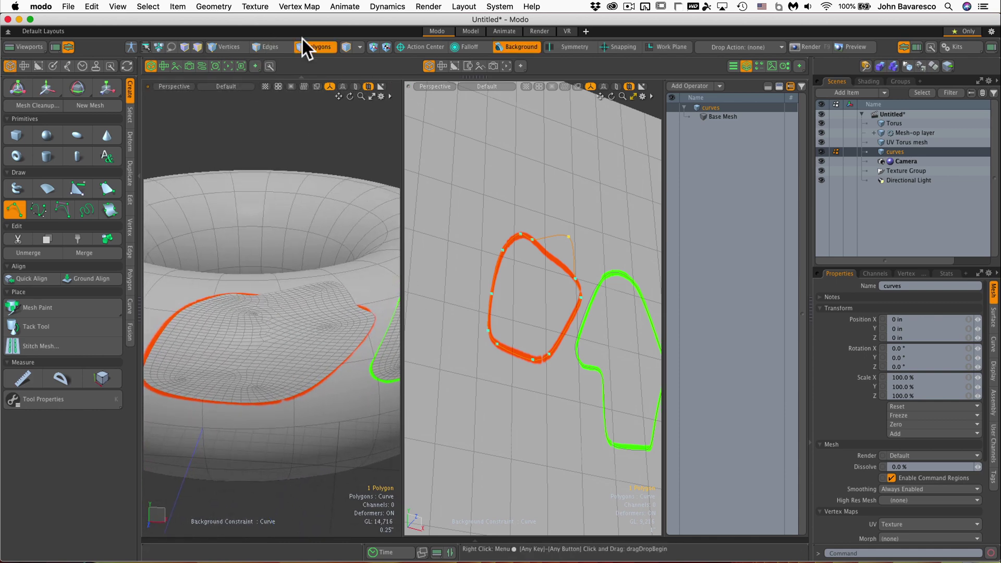
alt+drag(554, 268, 469, 241)
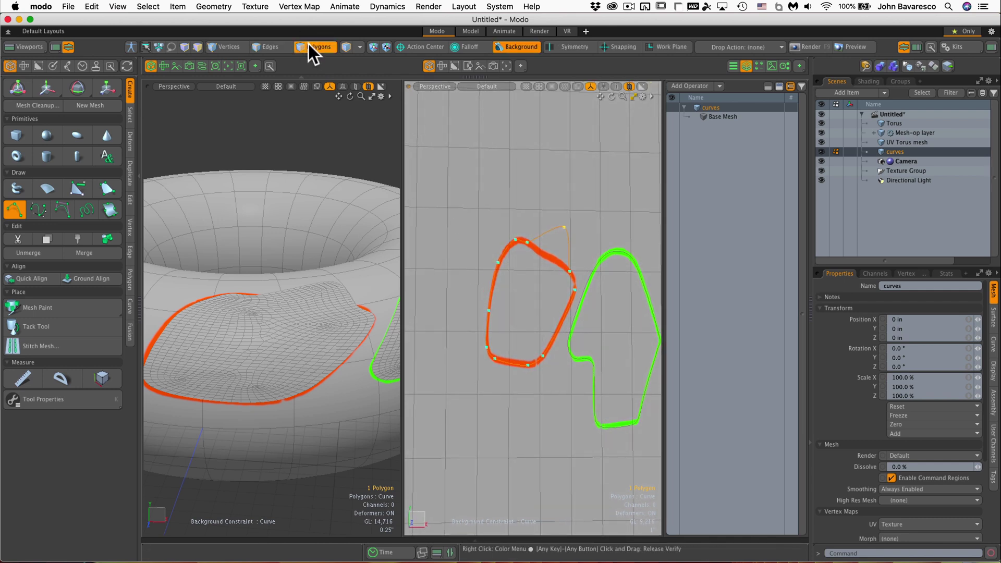
key(w)
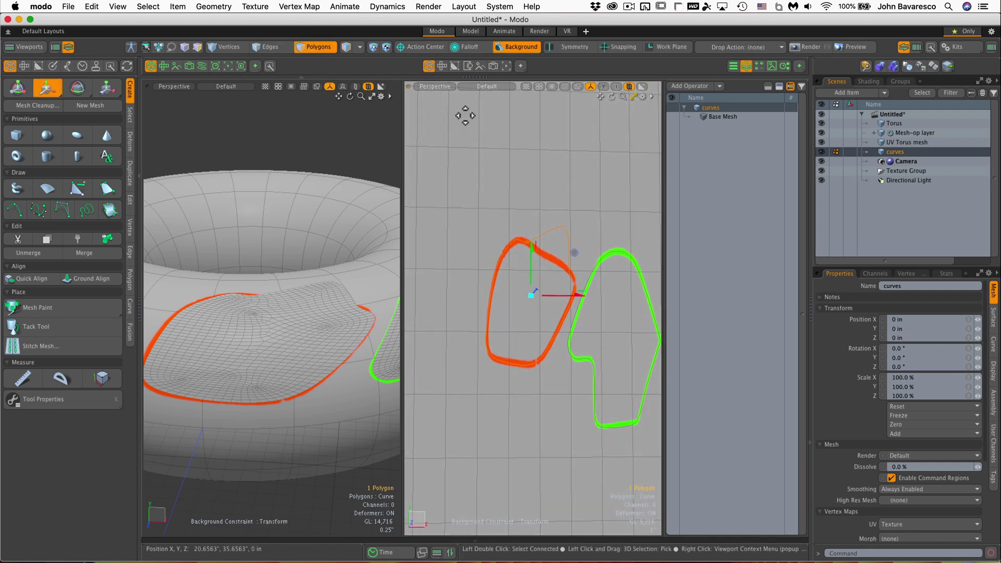
drag(532, 250, 575, 254)
ctrl+alt+drag(337, 337, 297, 319)
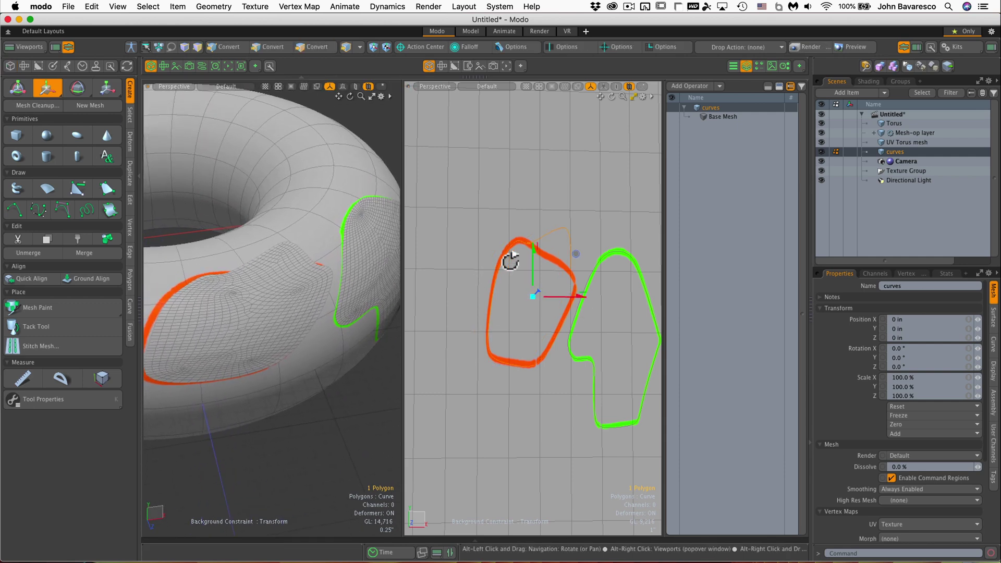
mouse_move(520, 256)
alt+mouse_down()
mouse_move(529, 250)
mouse_move(530, 261)
alt+mouse_up()
key(q)
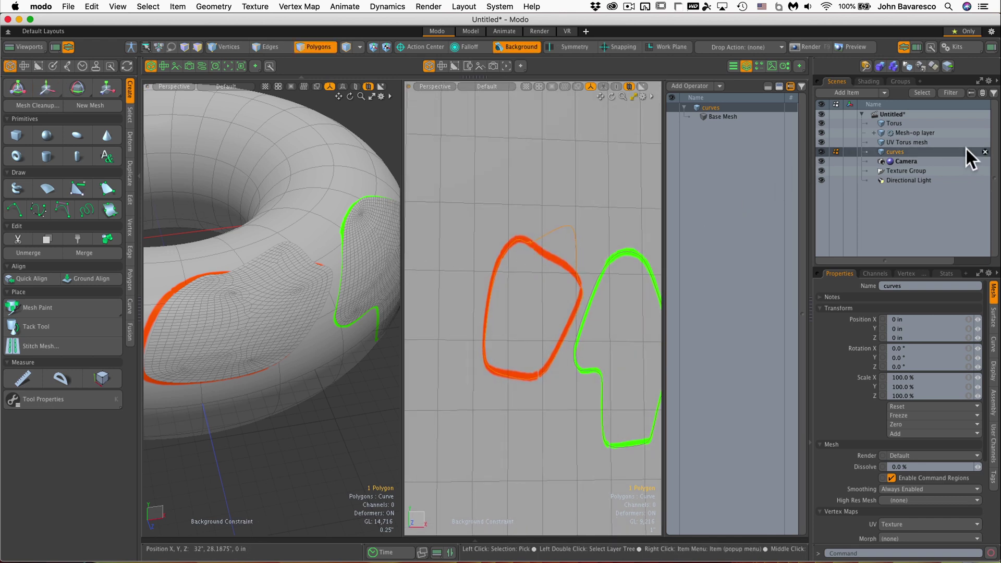
- Expand the Mesh-op layer and review its Merge Meshes, Curve Fill and UV Transform settings alongside the wrapped patches on the torus
click(909, 133)
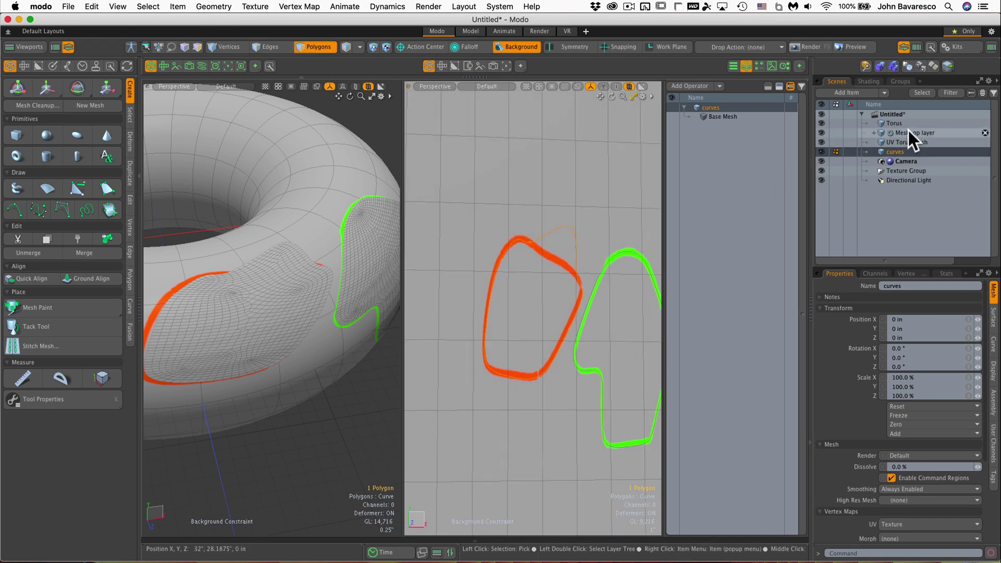
click(873, 133)
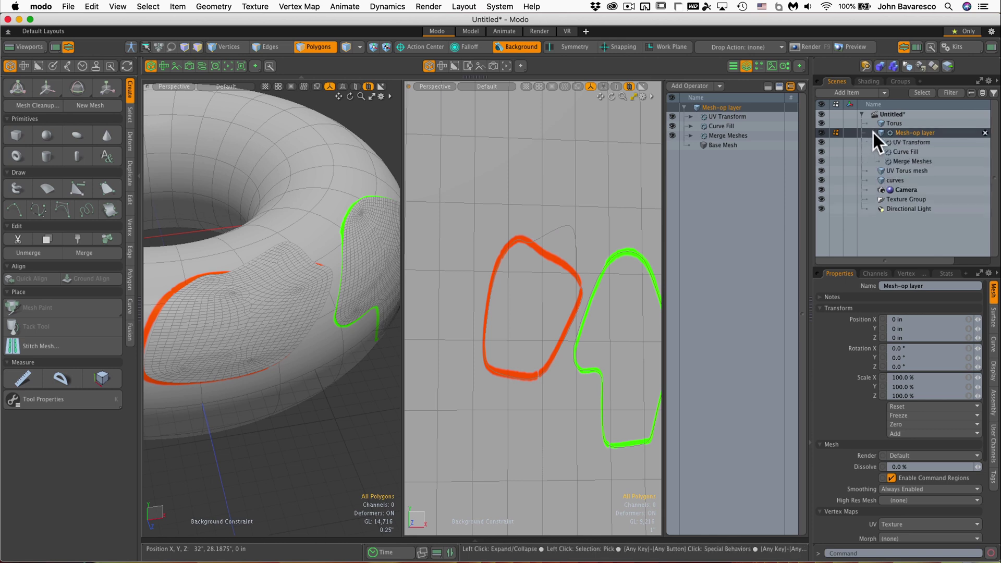
click(899, 161)
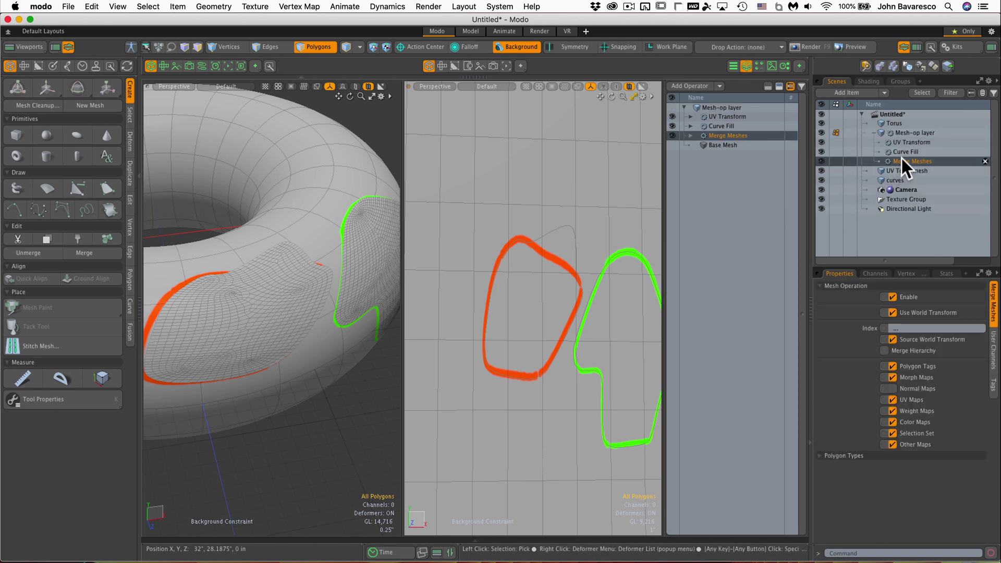
click(902, 152)
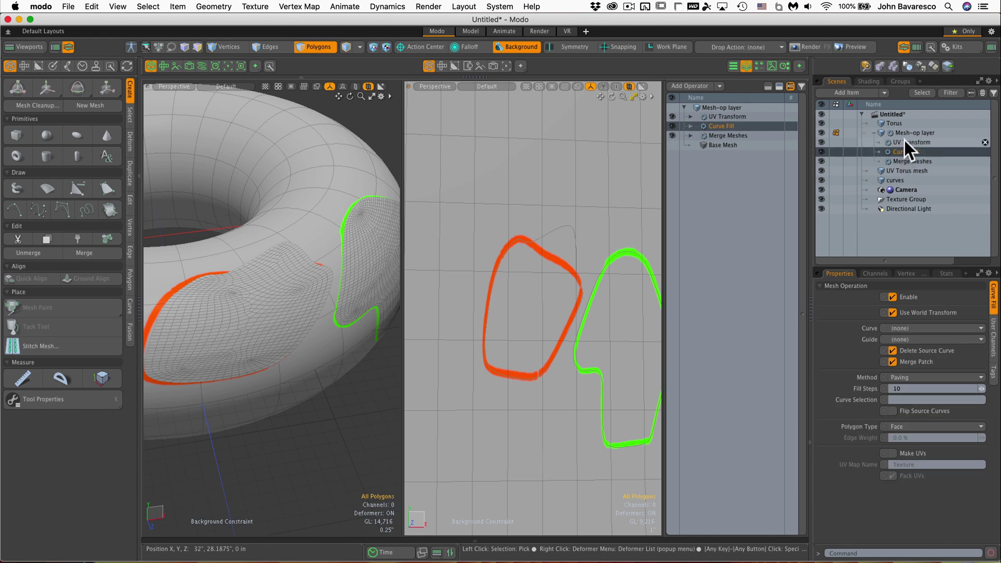
click(905, 140)
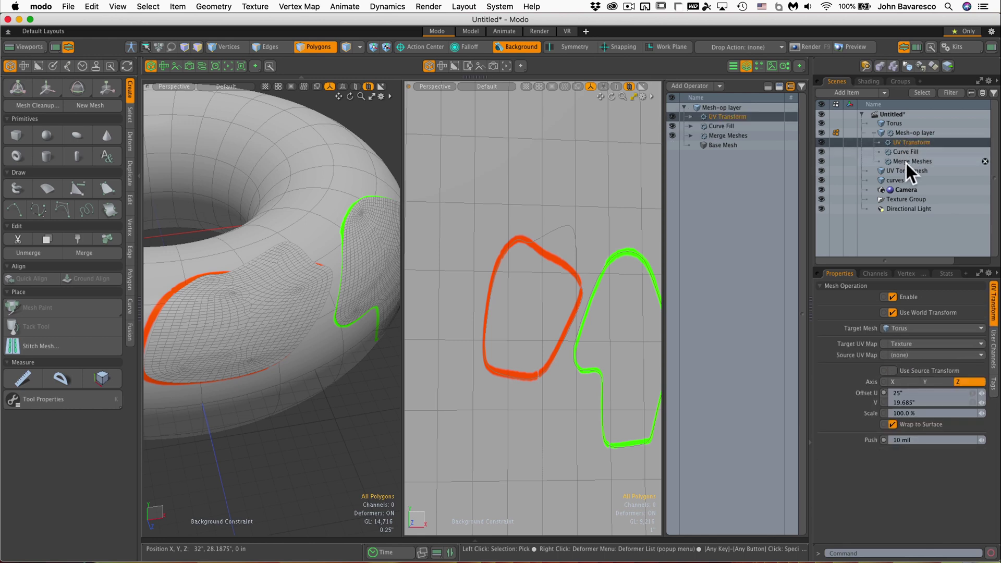
click(905, 161)
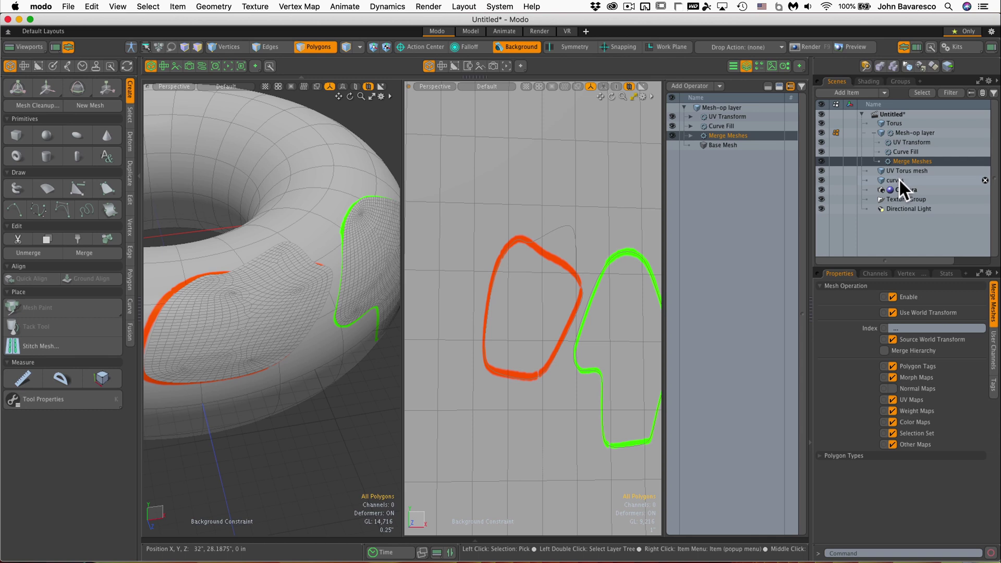
click(903, 151)
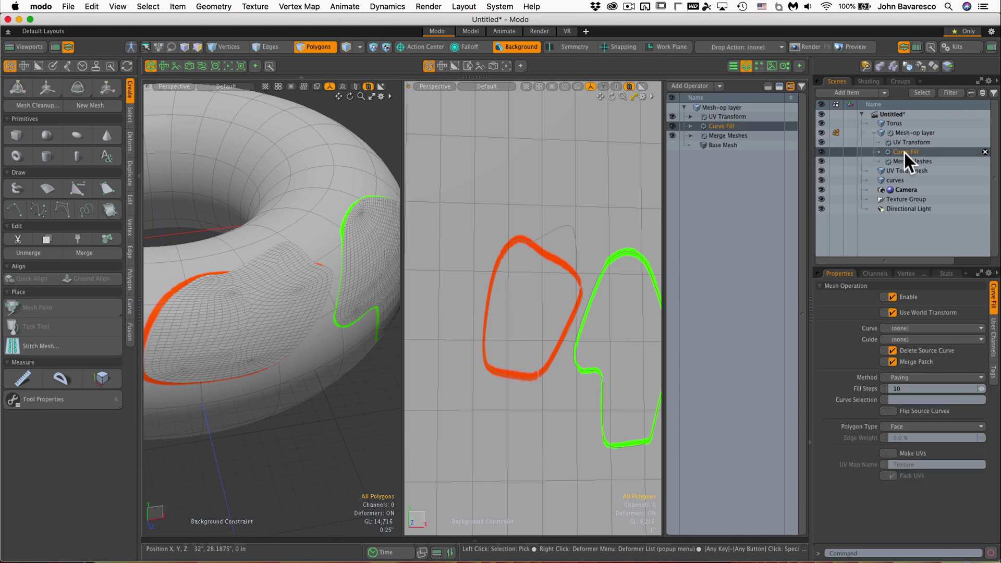
click(911, 141)
mouse_move(297, 283)
alt+mouse_down()
mouse_move(358, 291)
mouse_move(286, 271)
alt+mouse_up()
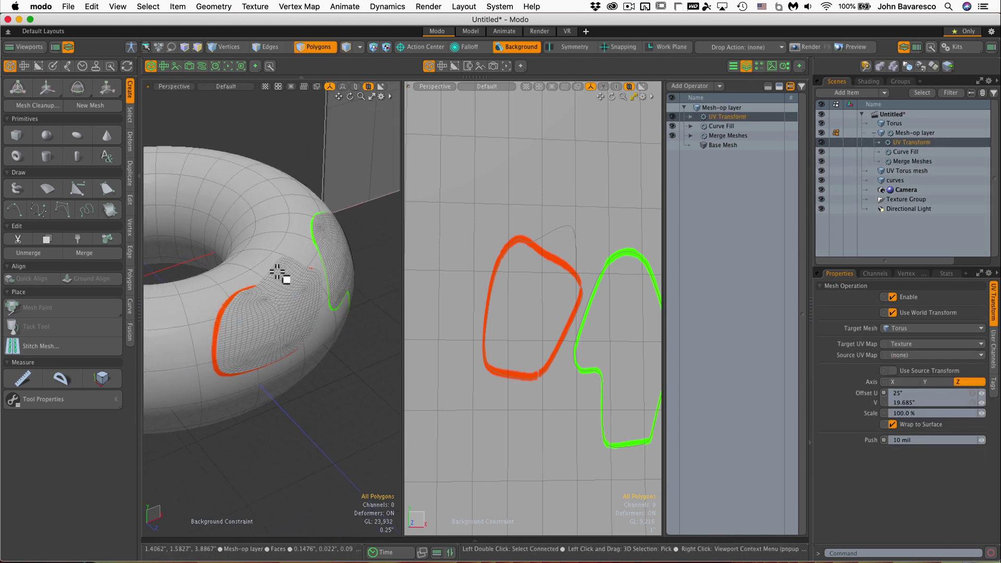
ctrl+alt+drag(565, 259, 480, 230)
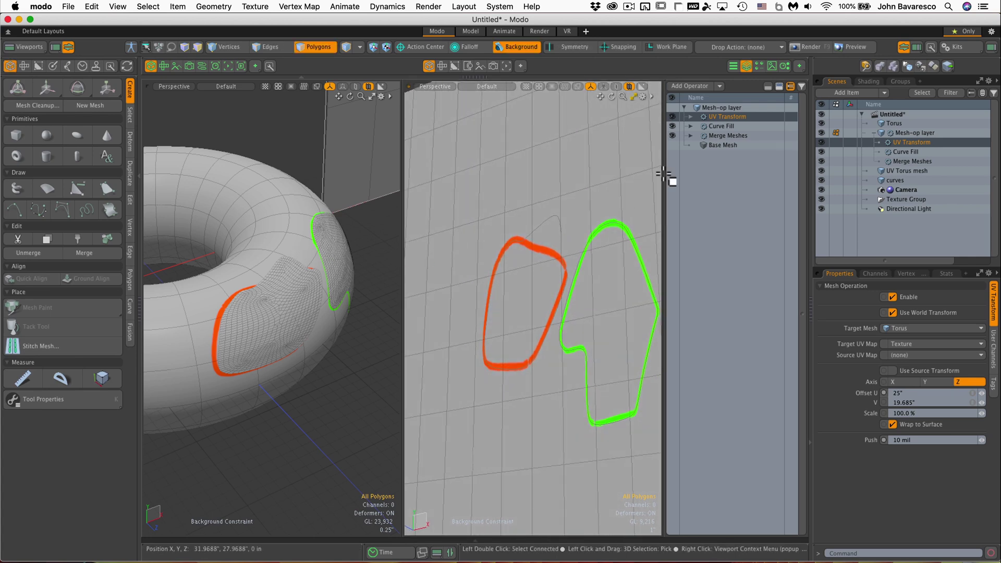